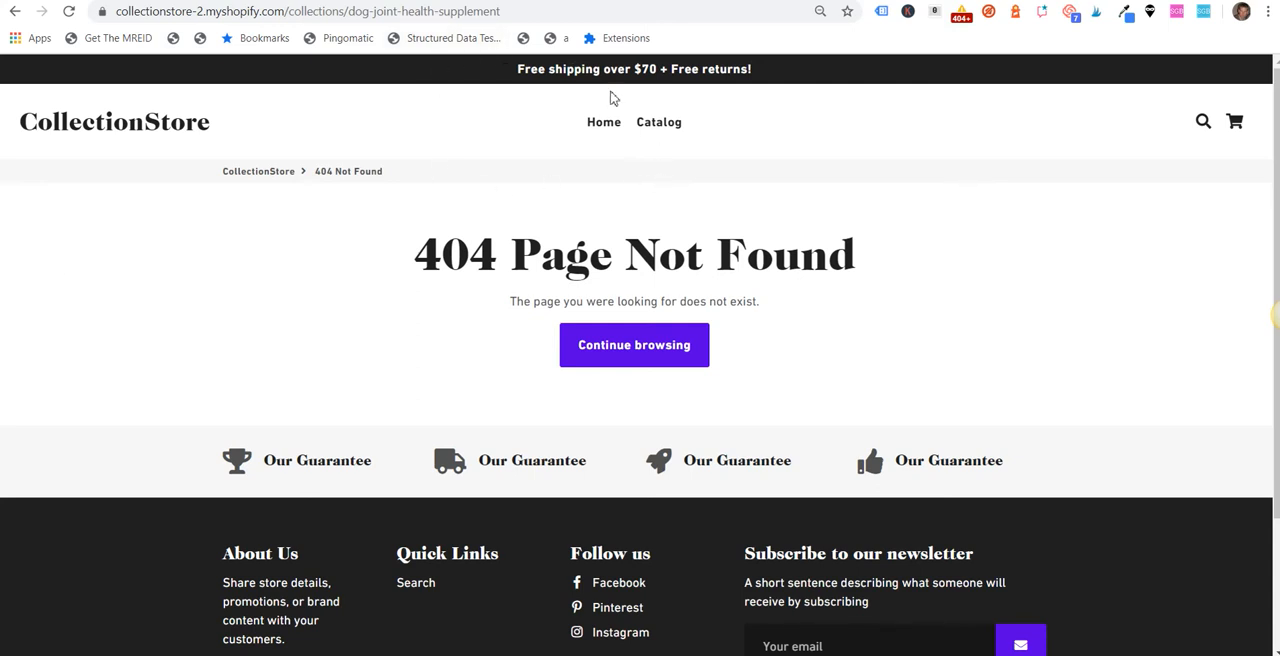
Step: Copy the full address of the missing dog-joint-health-supplement collection page and switch to the store's URL Redirects page
left_click_drag(538, 14, 87, 12)
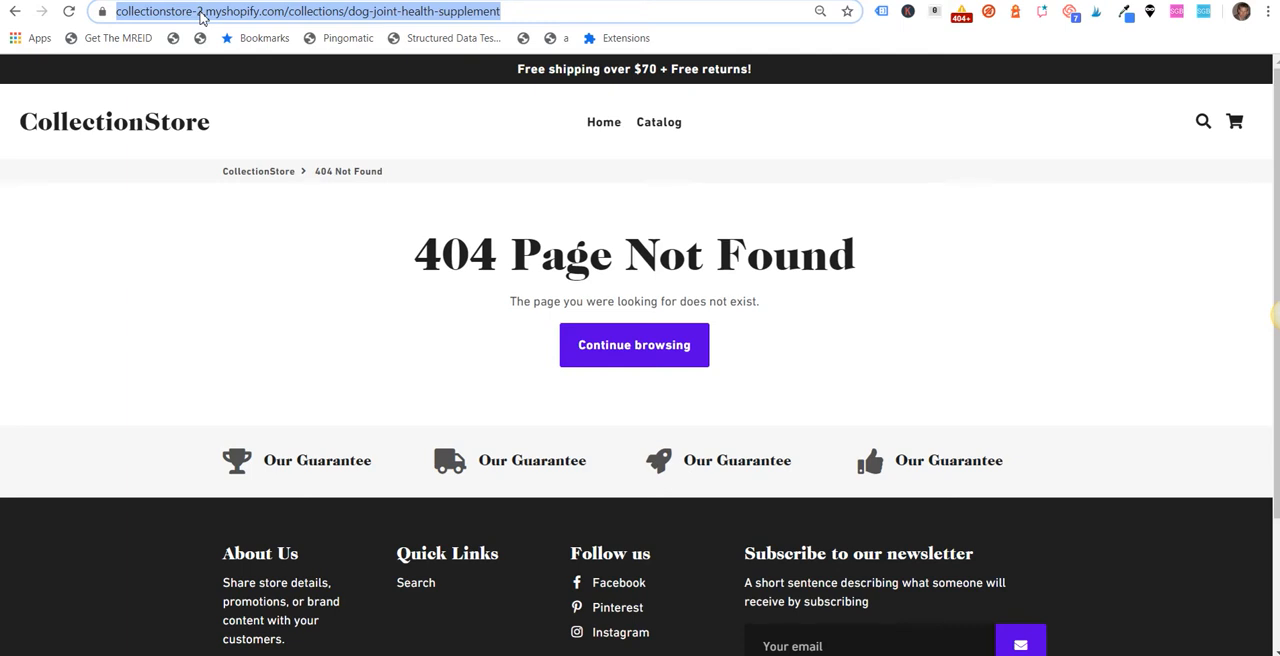
right_click(200, 16)
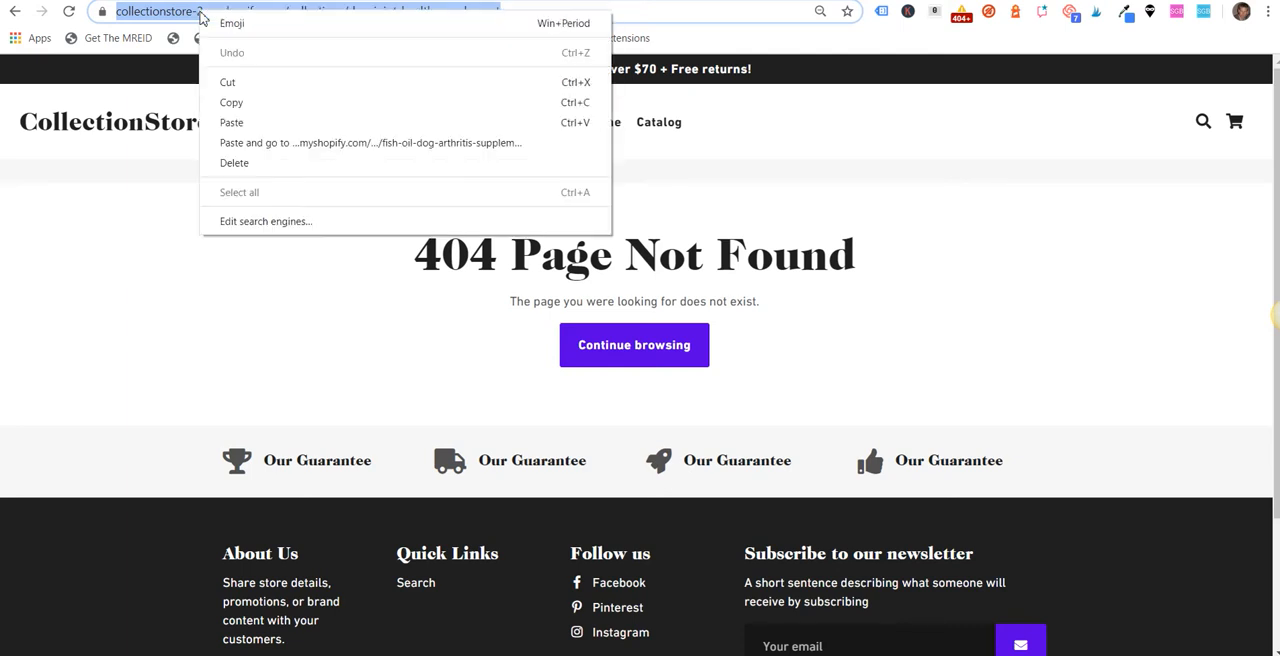
left_click(280, 104)
left_click(560, 1)
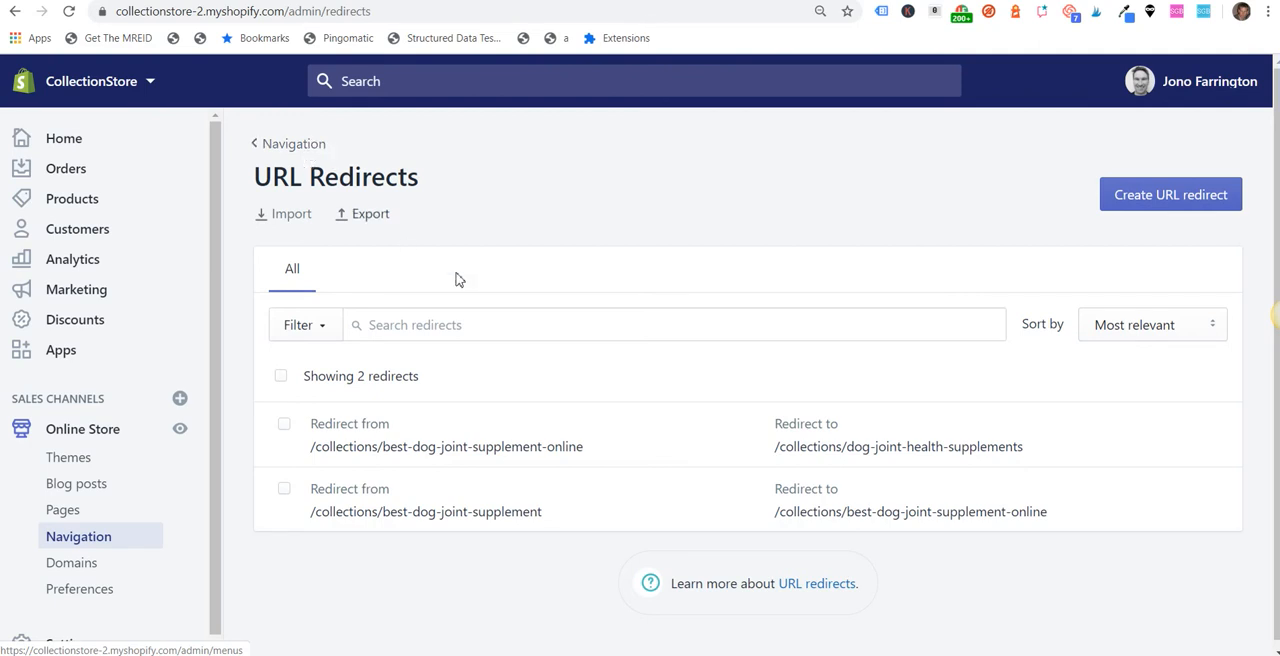
Step: Start a new URL redirect with /collections/dog-joint-health-supplement as the path to redirect from, without the domain
left_click(1138, 199)
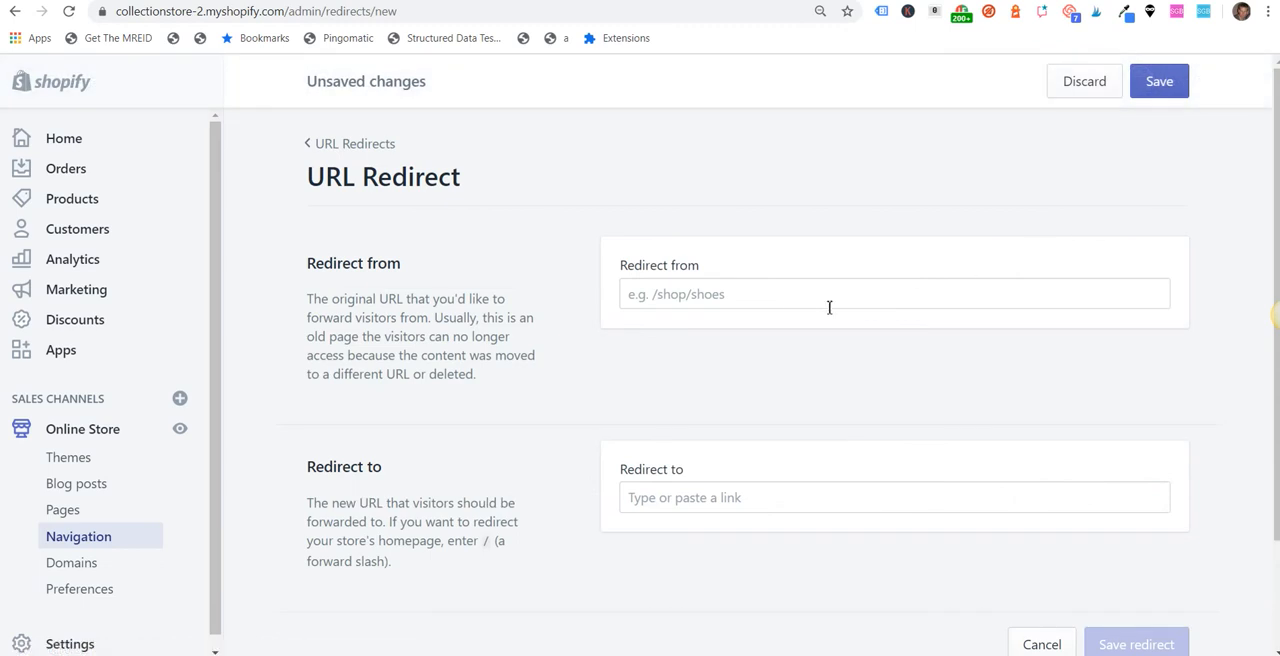
right_click(735, 294)
left_click(800, 425)
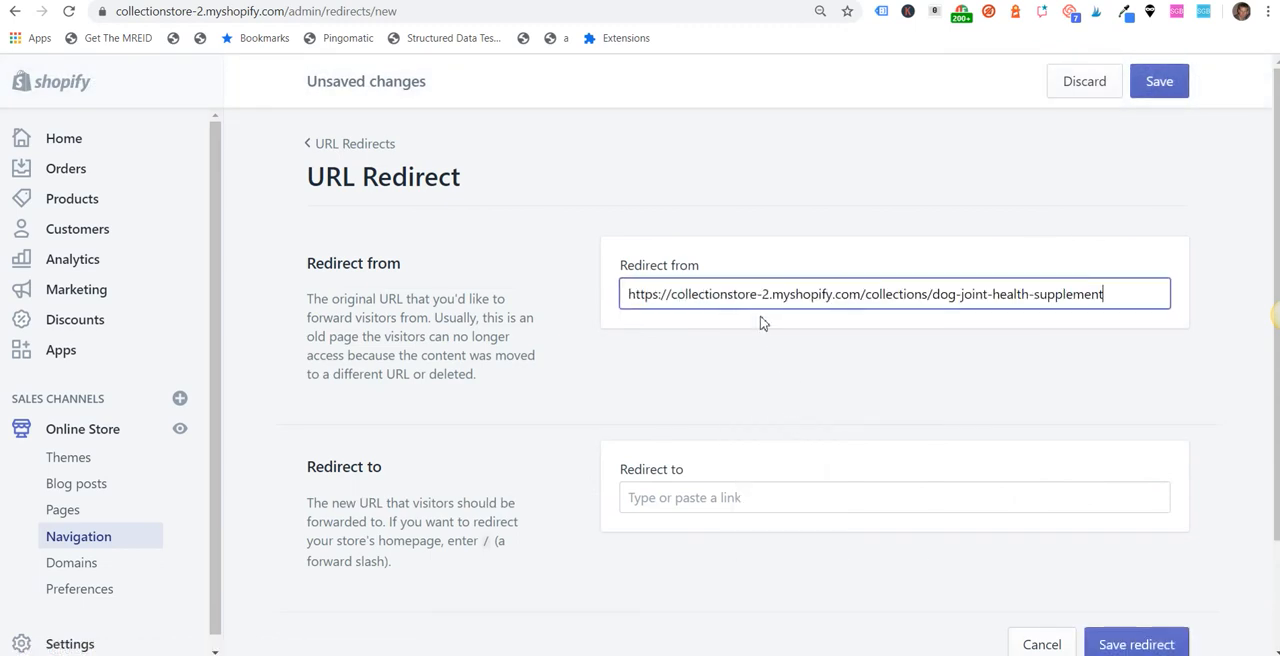
left_click_drag(860, 294, 344, 298)
key("BackSpace")
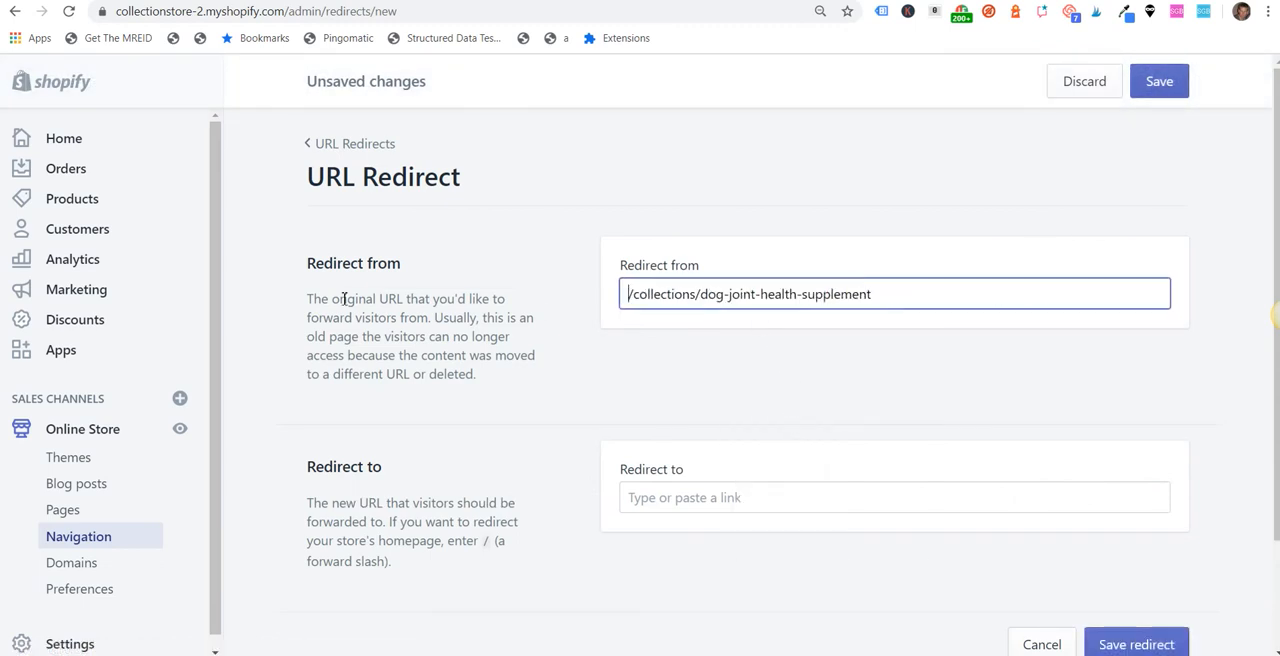
left_click(703, 505)
right_click(703, 505)
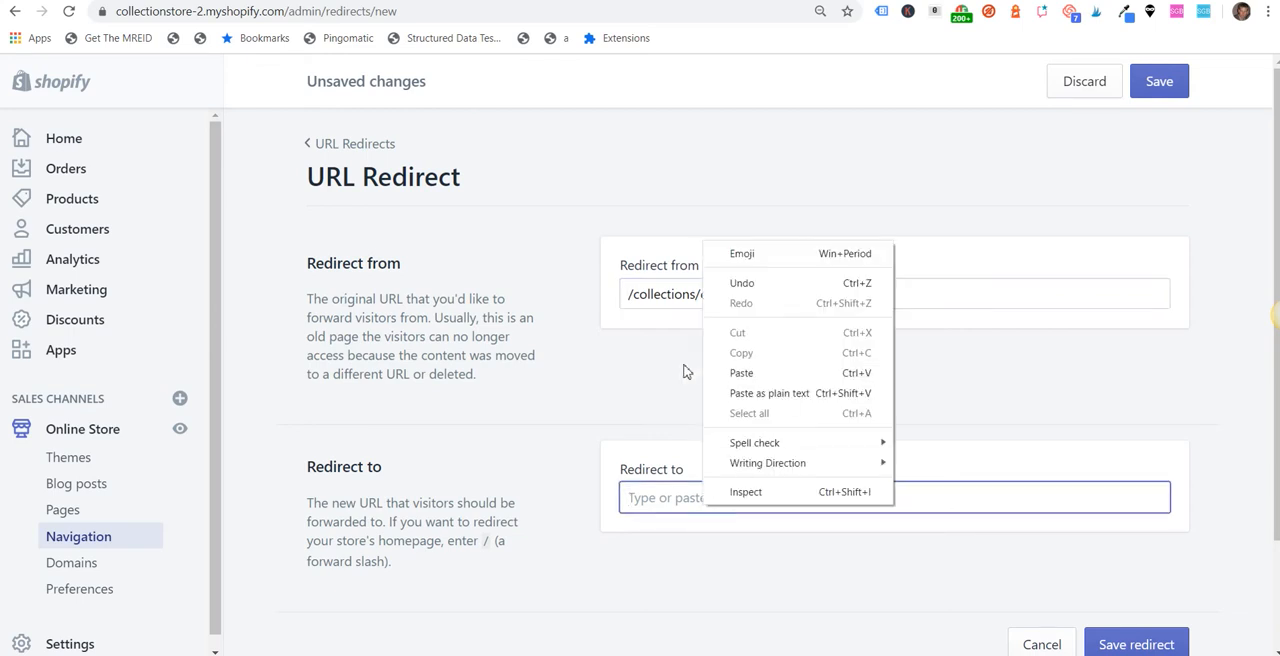
left_click(743, 373)
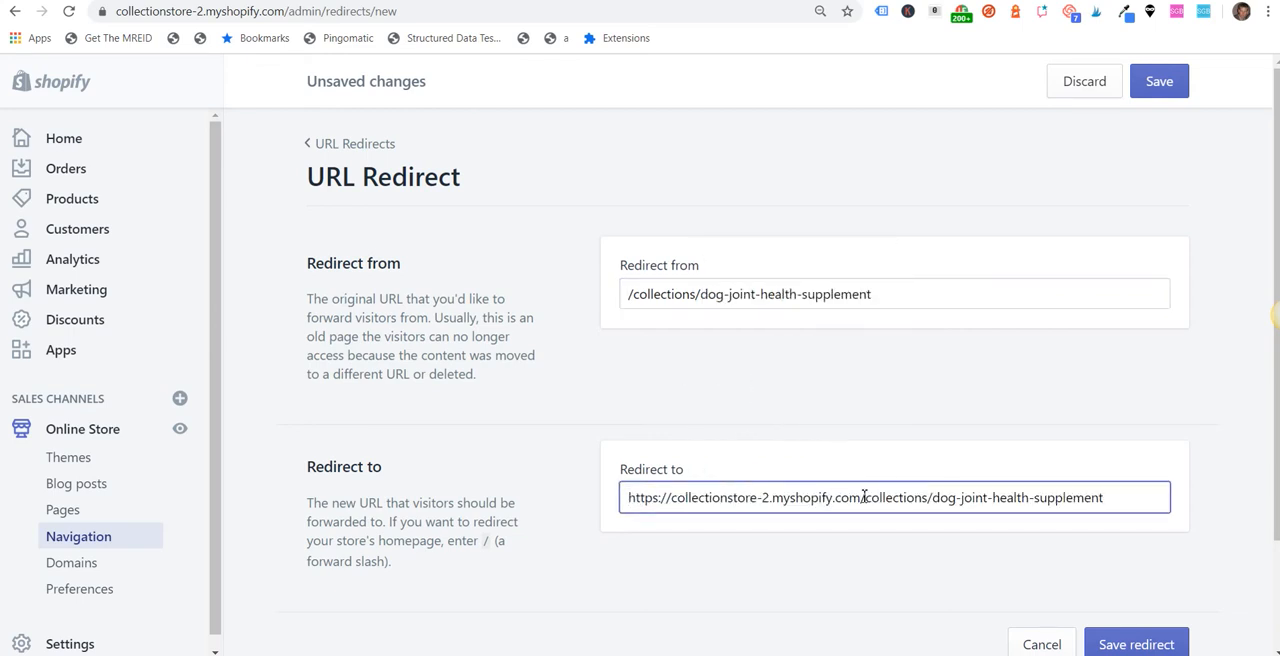
left_click_drag(865, 497, 1174, 501)
key("BackSpace")
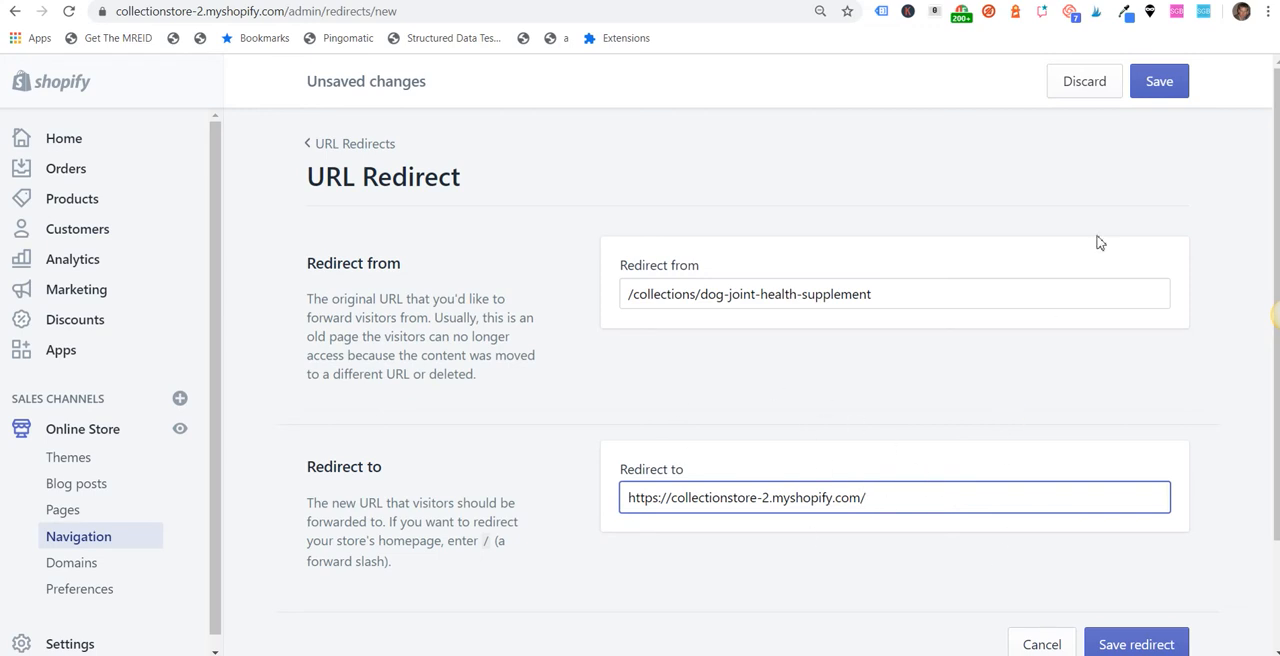
left_click(1162, 88)
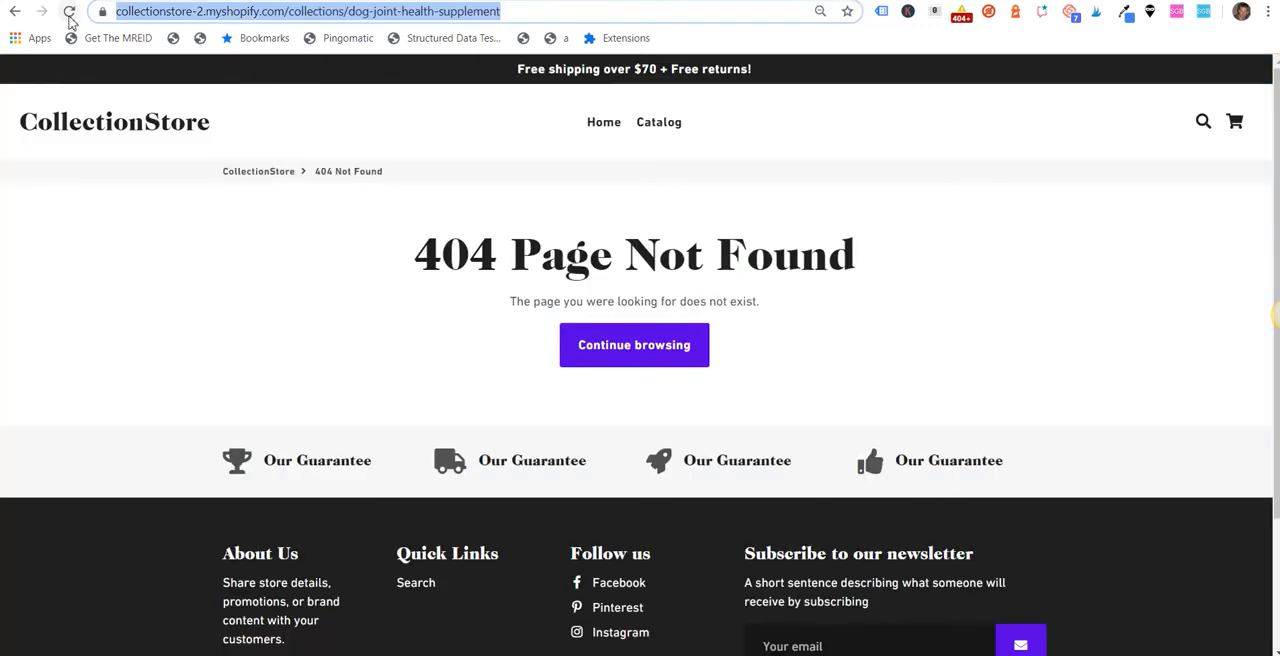
Step: Test the collection redirect by reloading the missing page and loading its copied address again
left_click(69, 11)
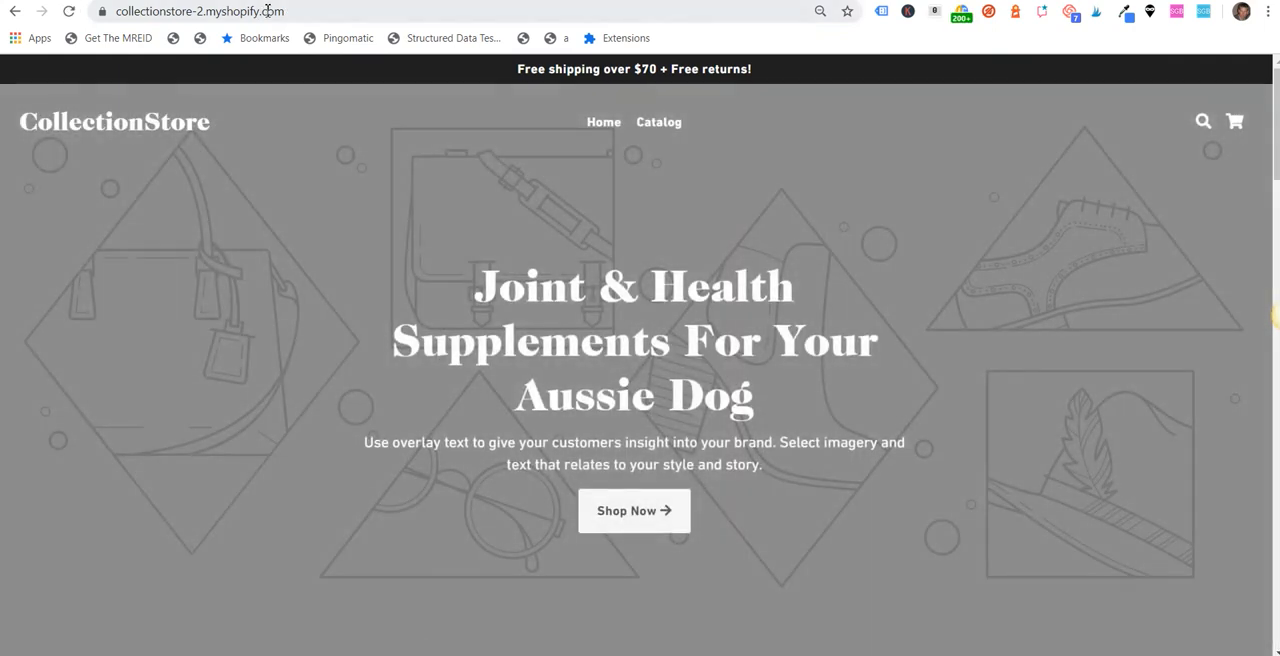
left_click(960, 14)
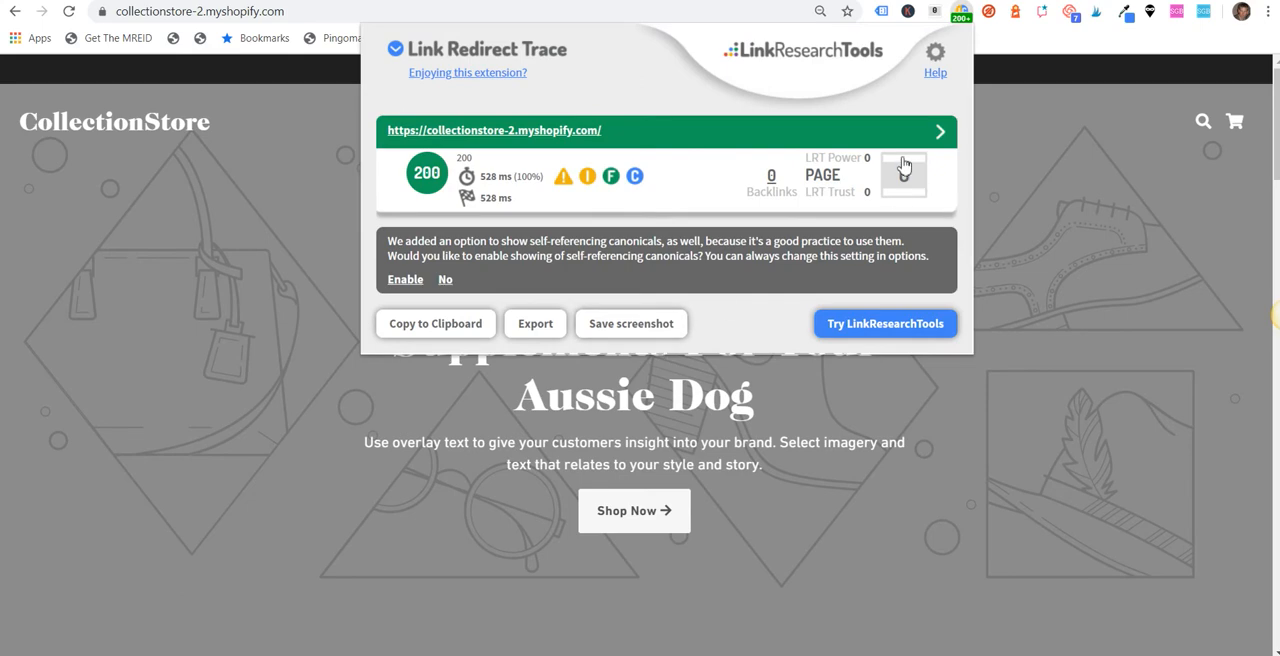
left_click(219, 14)
left_click(220, 13)
left_click_drag(435, 15, 148, 28)
right_click(212, 18)
left_click(278, 122)
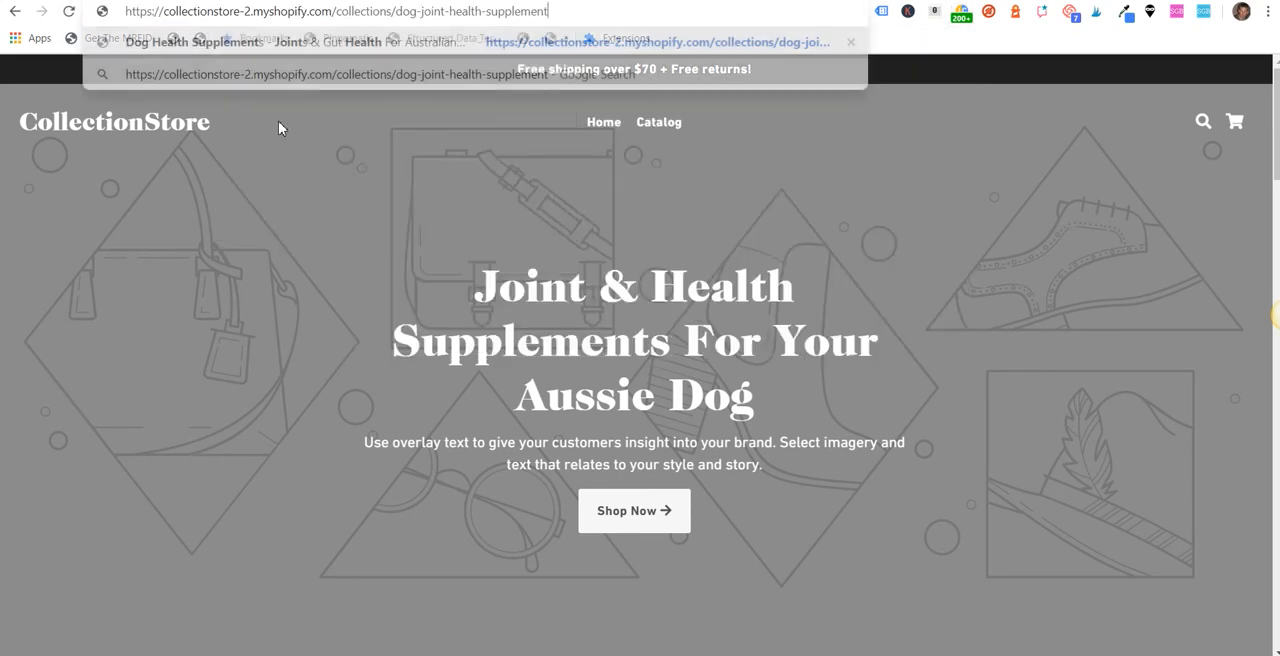
key("Return")
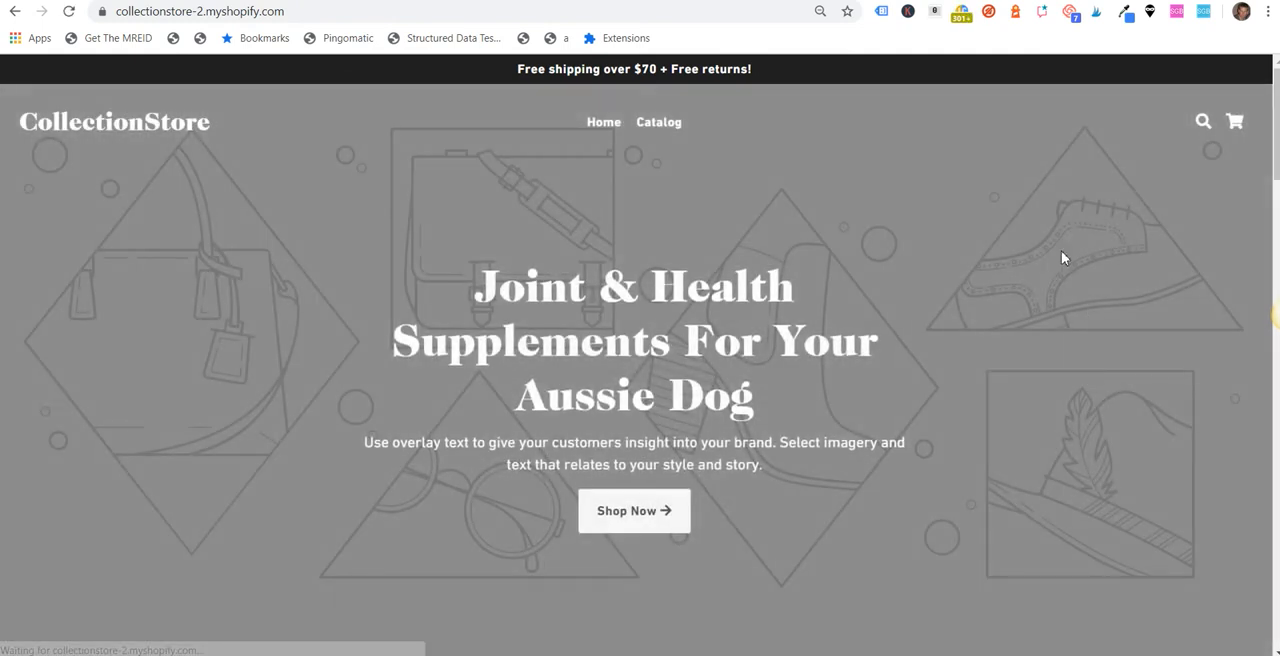
Step: Inspect the Link Redirect Trace for the old collection address, including the details of its redirect entry
left_click(961, 14)
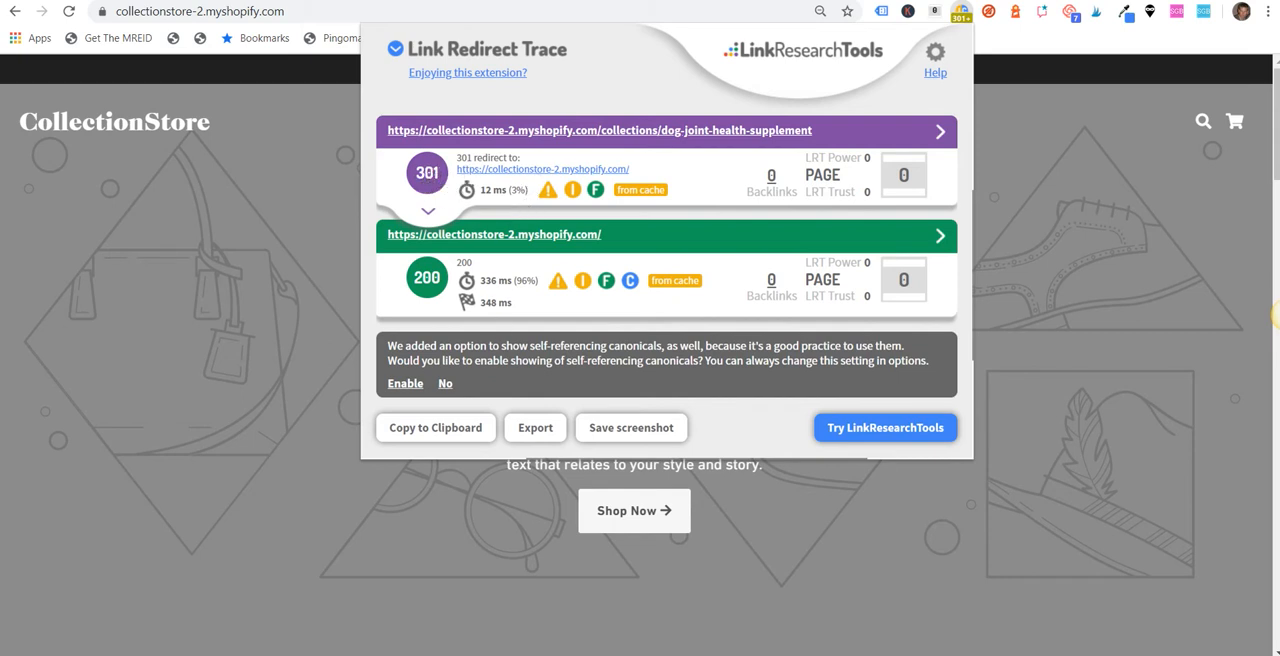
left_click_drag(834, 129, 387, 131)
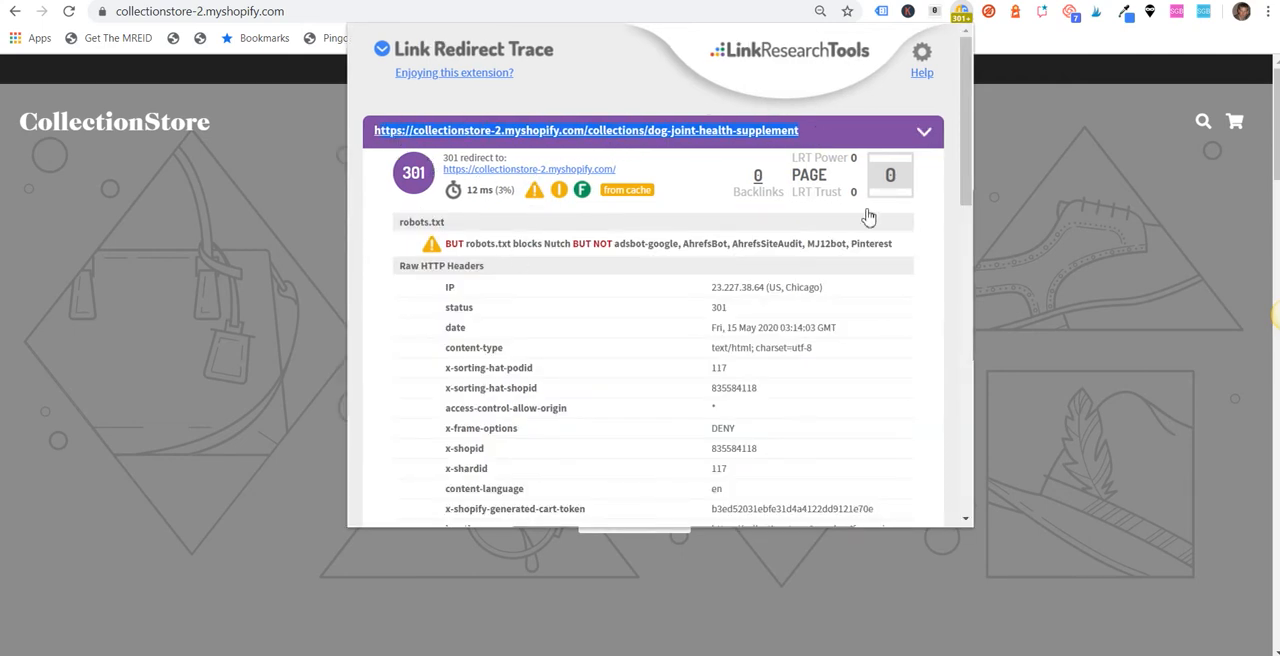
left_click(926, 132)
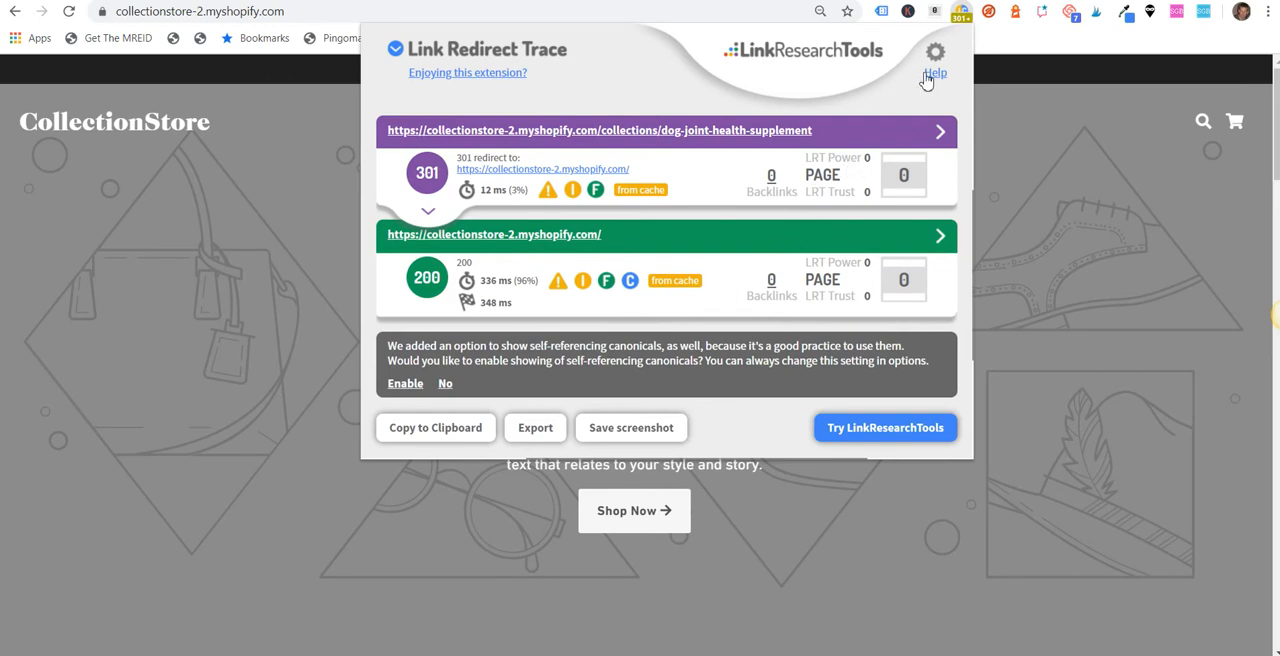
left_click(307, 175)
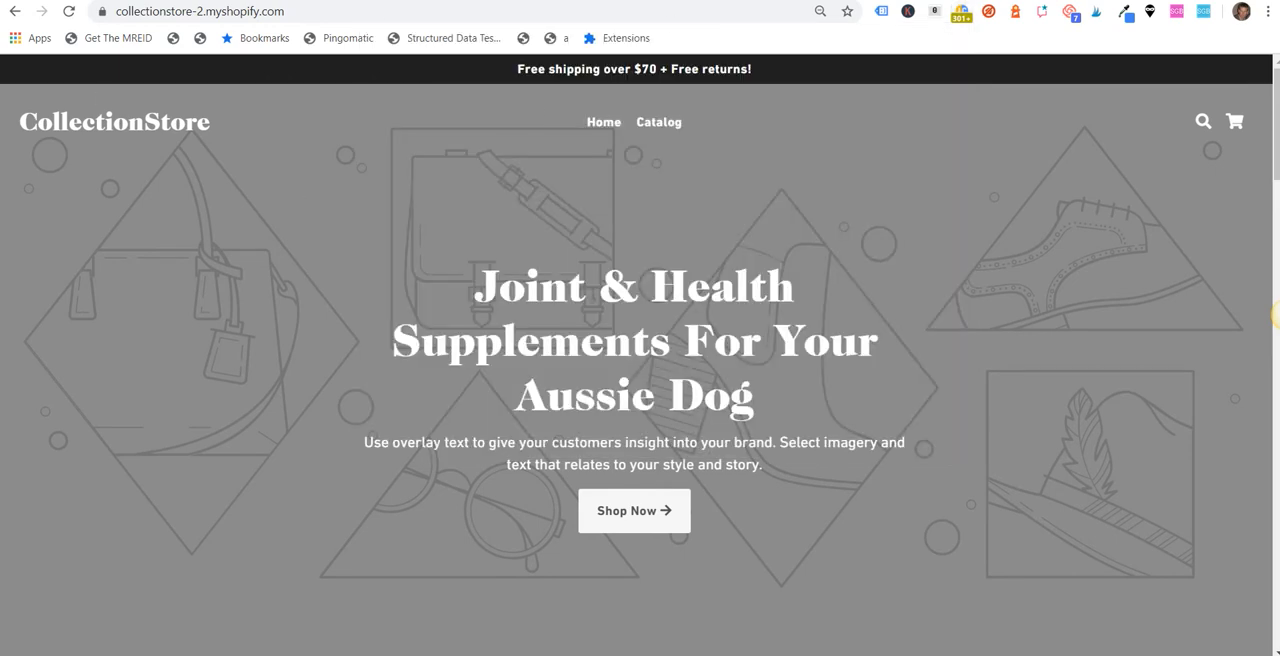
Step: Remove Test Product from the Online Store sales channel in the product's admin page and save the change
left_click(215, 0)
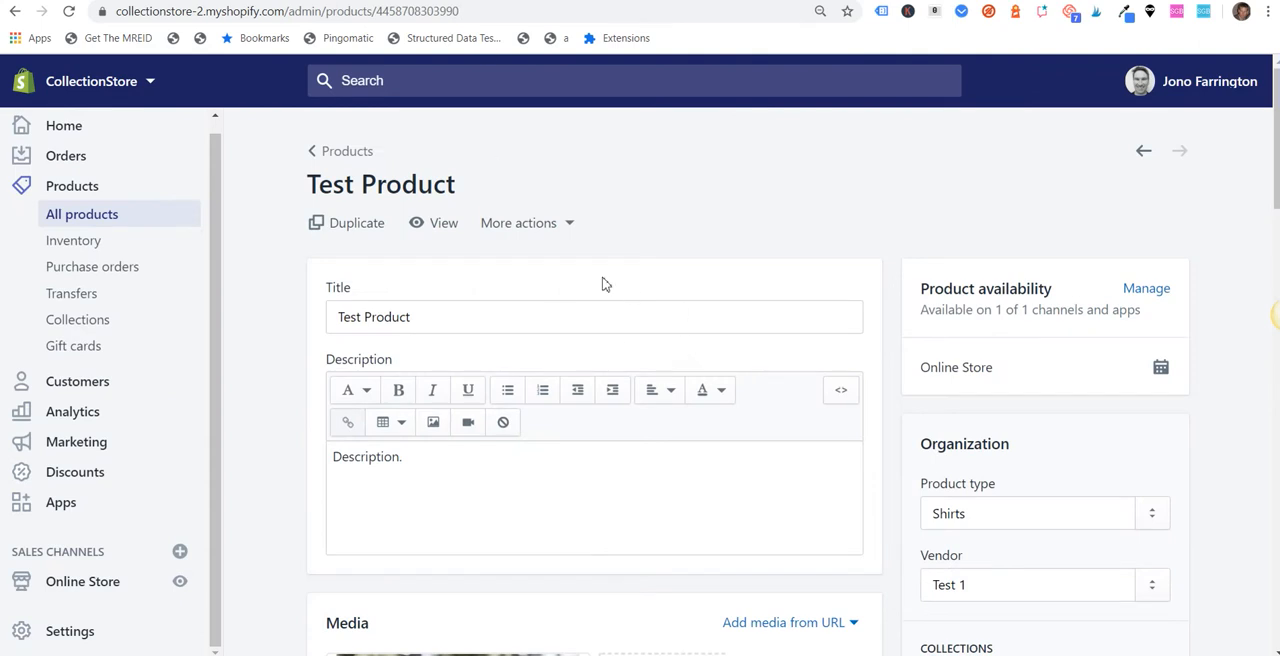
left_click(1140, 292)
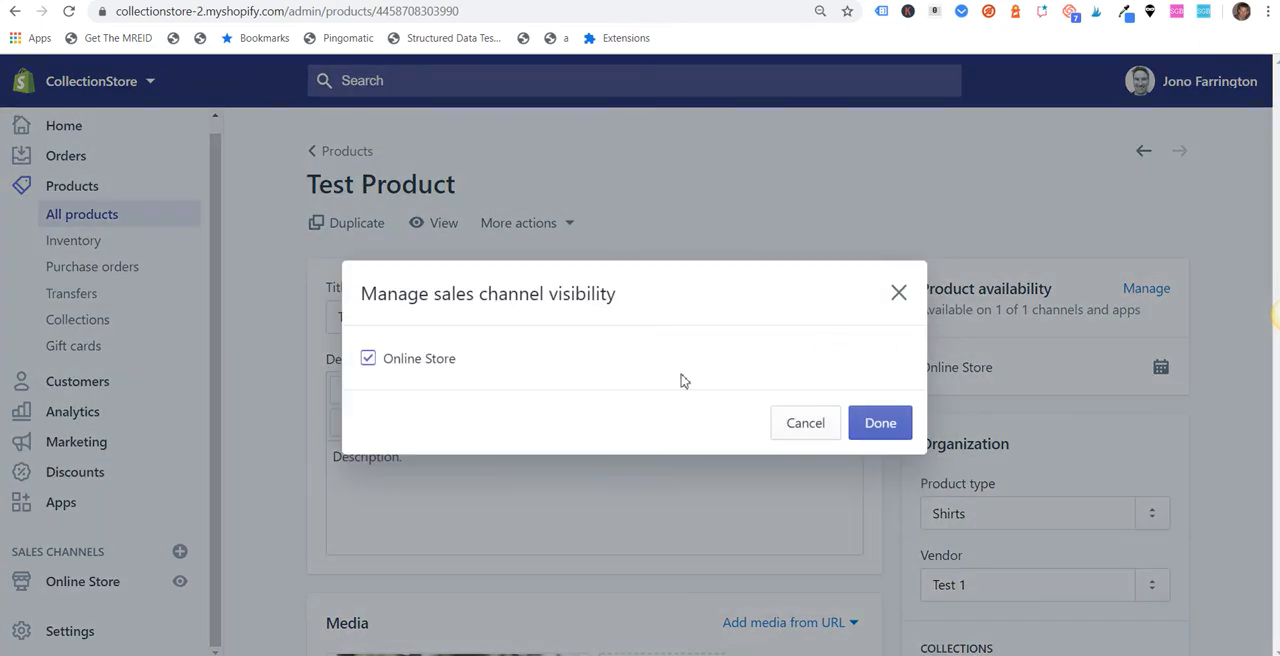
left_click(368, 358)
left_click(886, 430)
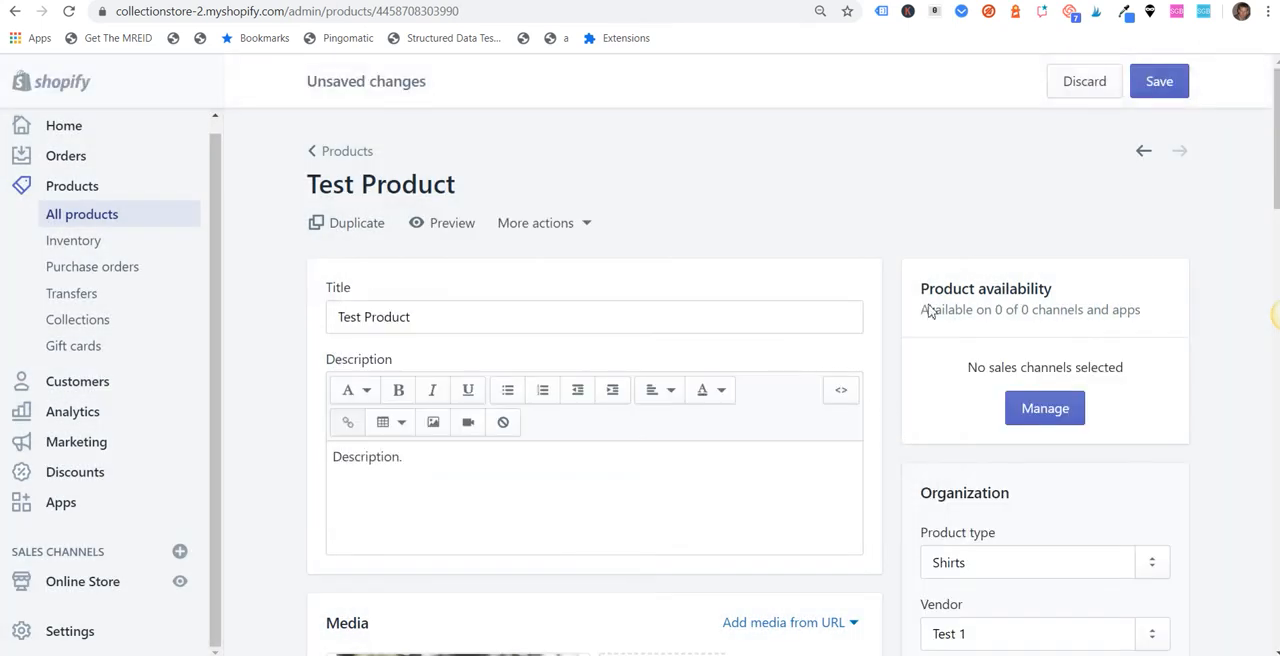
left_click(1150, 88)
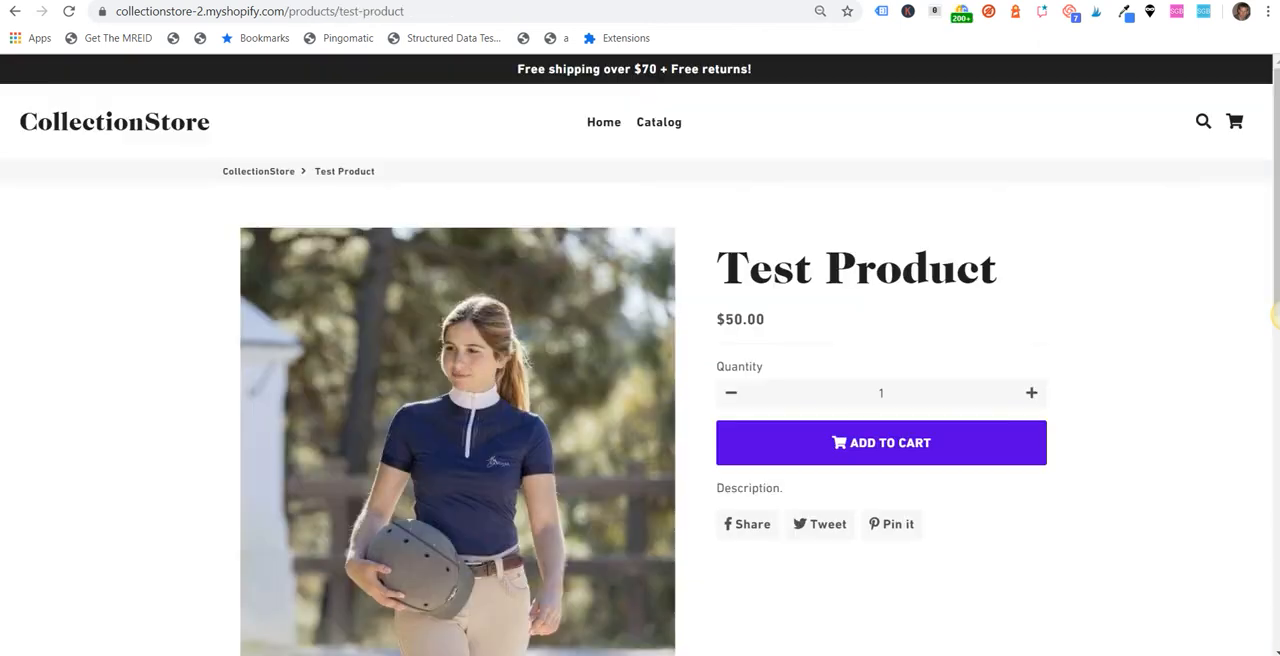
Step: Reload the Test Product storefront page and check the product's availability in the admin
left_click(69, 11)
left_click(69, 11)
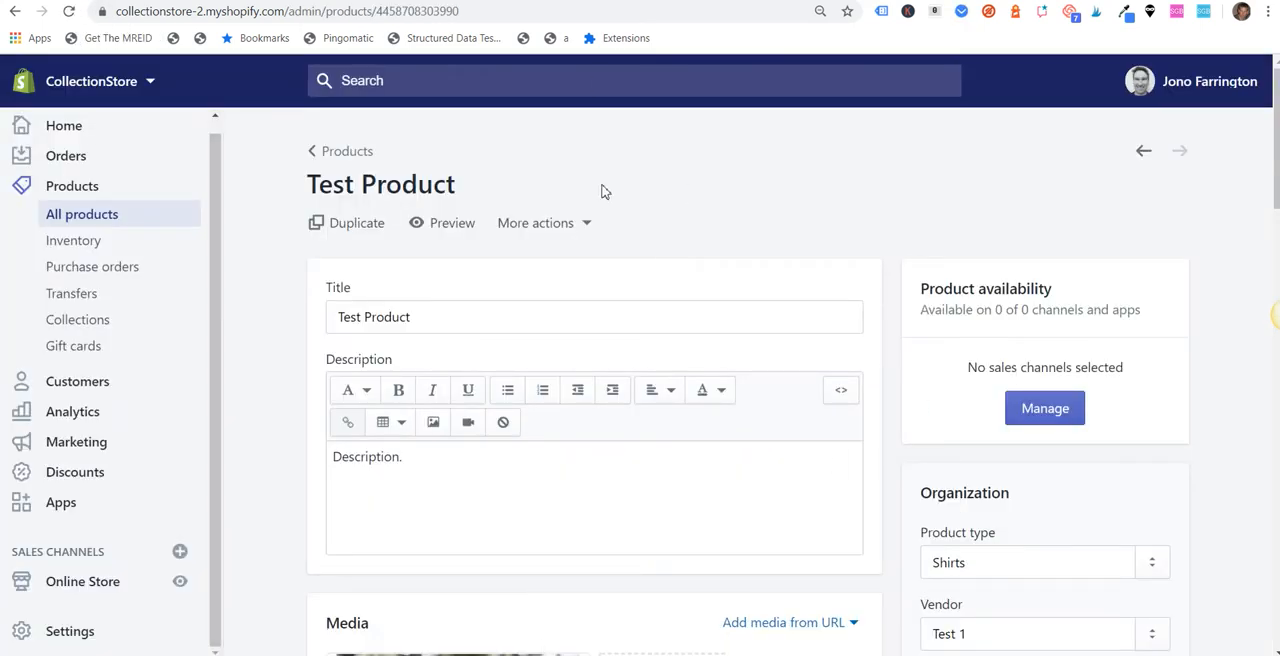
left_click(452, 223)
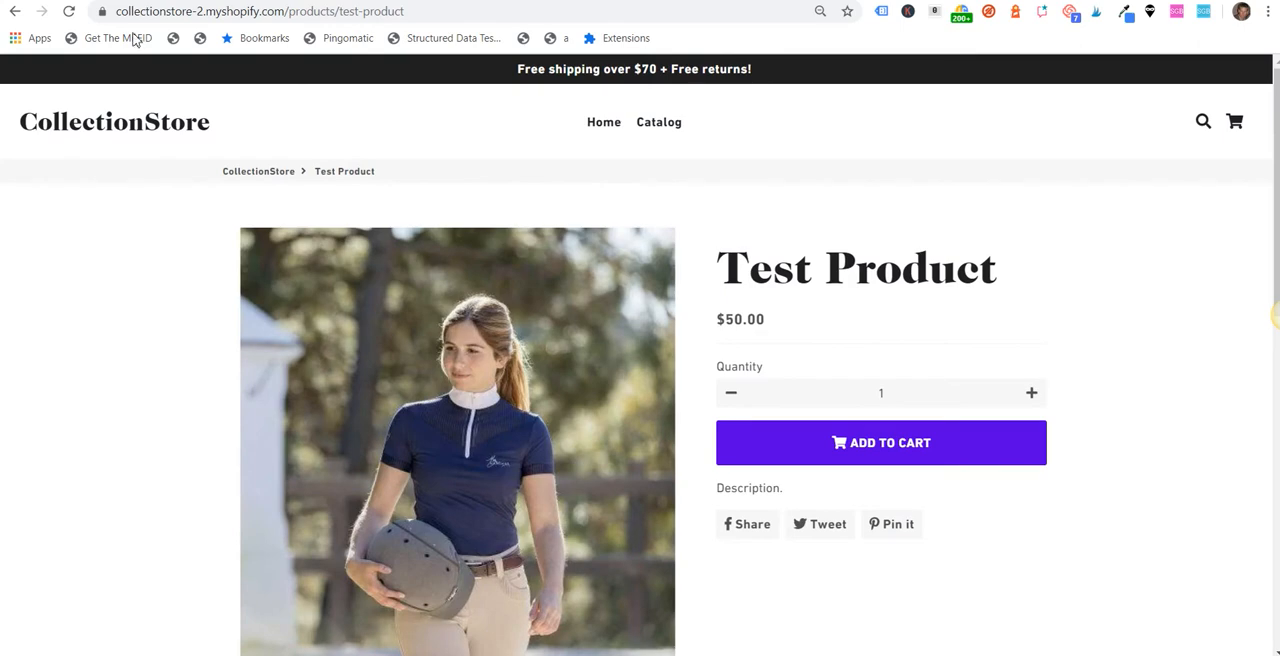
left_click(69, 11)
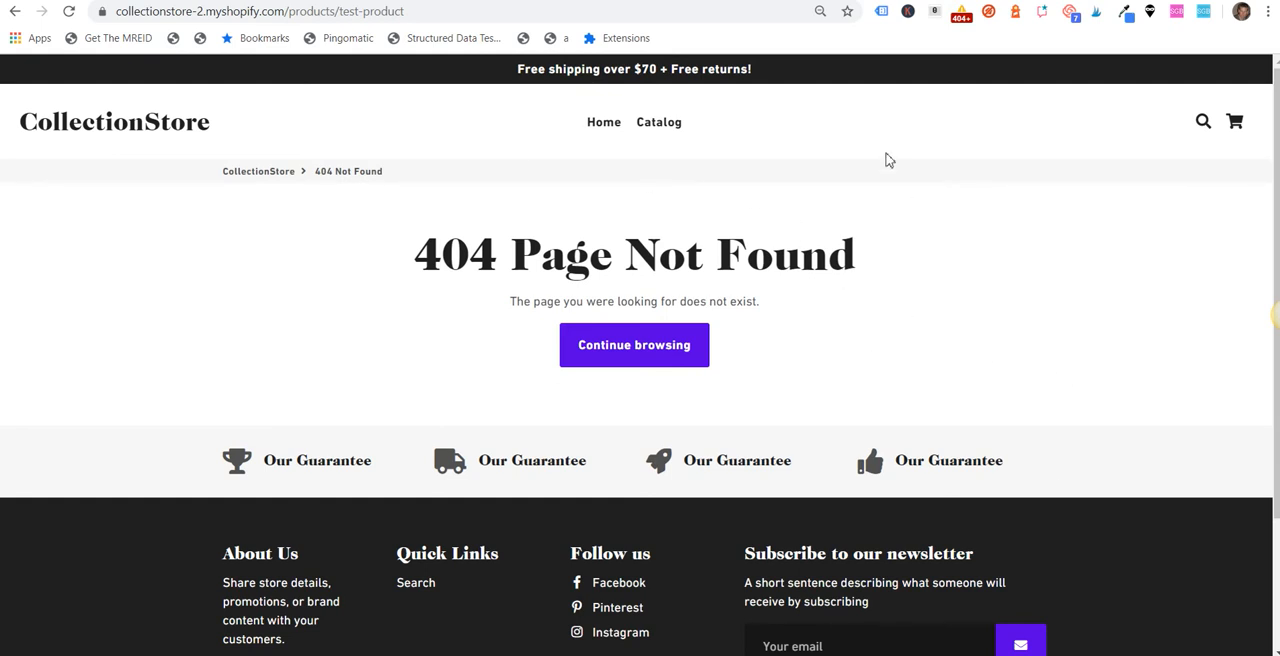
Step: Copy the missing Test Product page's address and return to the URL Redirects list
left_click(410, 15)
right_click(410, 15)
left_click(463, 105)
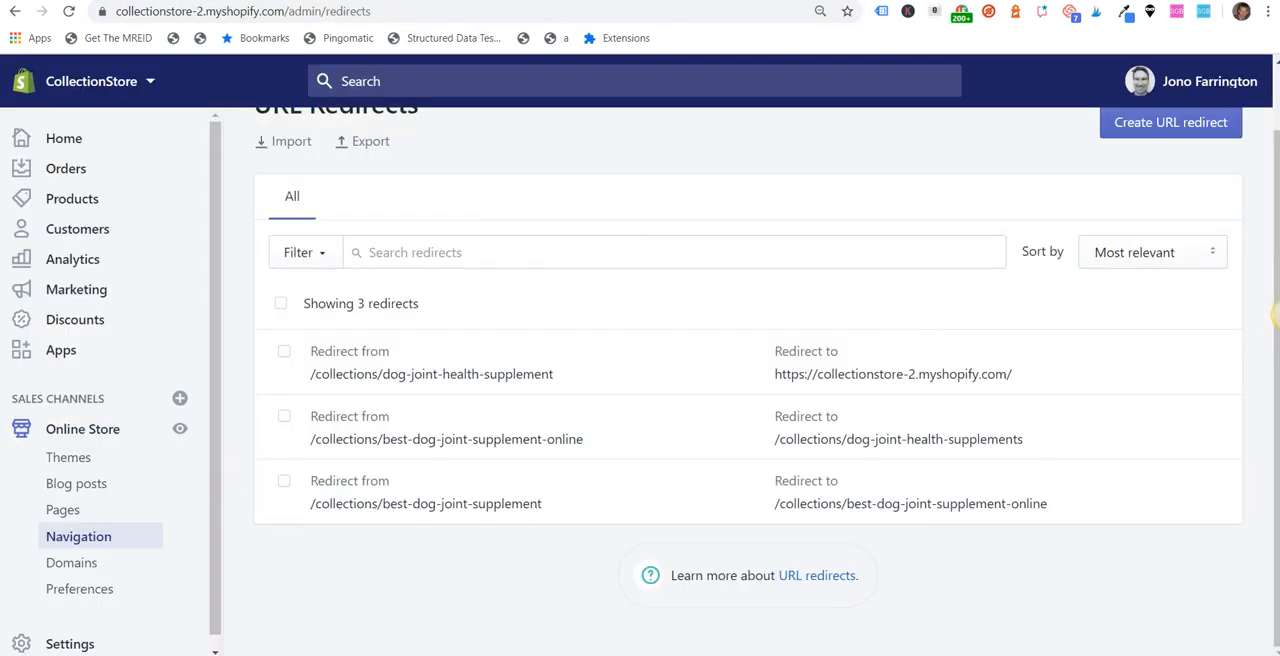
Step: Start a new URL redirect with /products/test-product as the path to redirect from, without the domain
left_click(1183, 126)
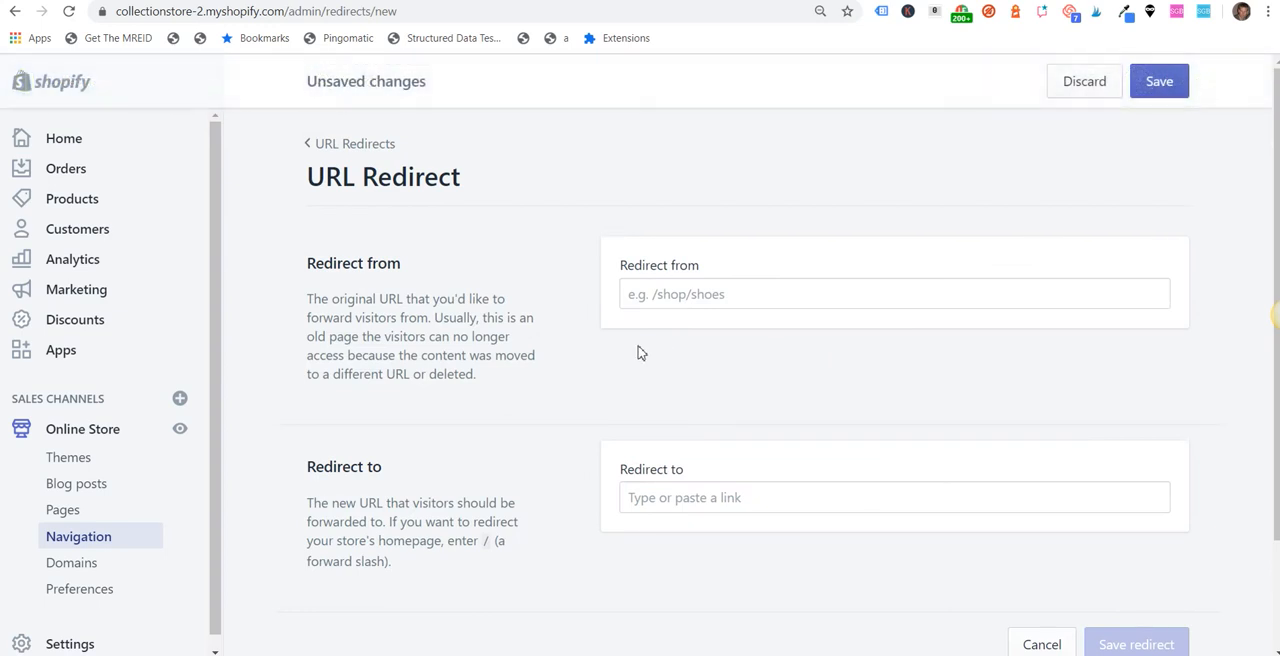
right_click(682, 303)
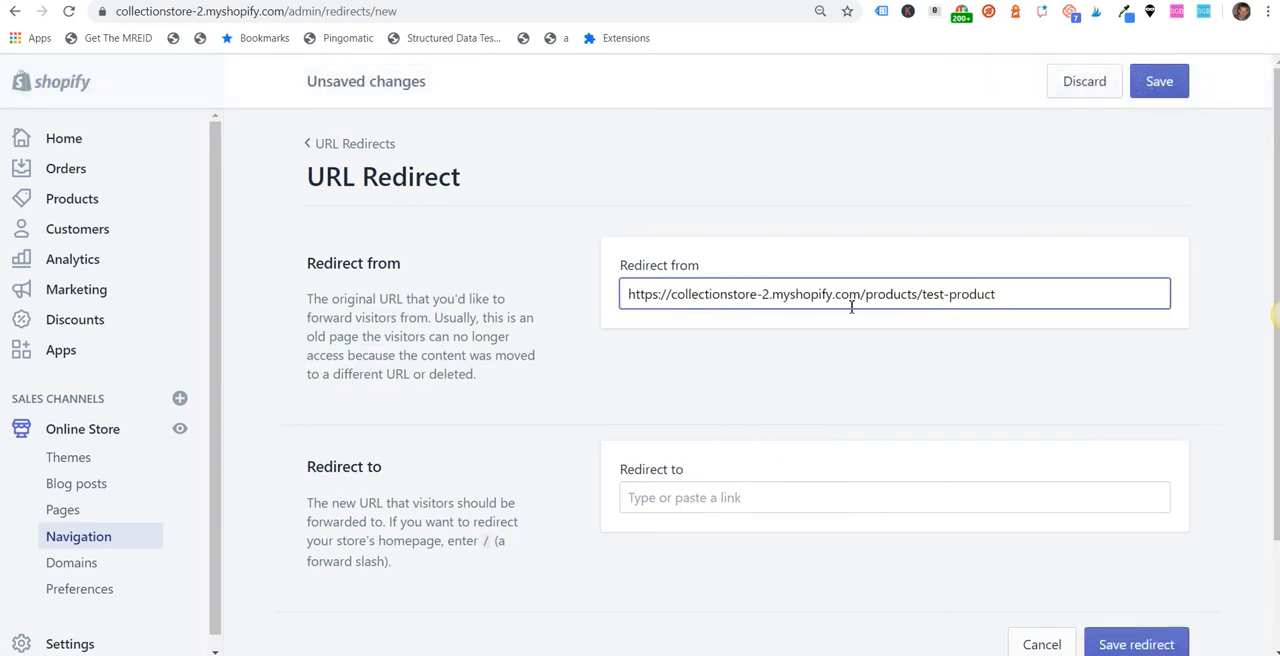
left_click_drag(864, 294, 462, 291)
key("BackSpace")
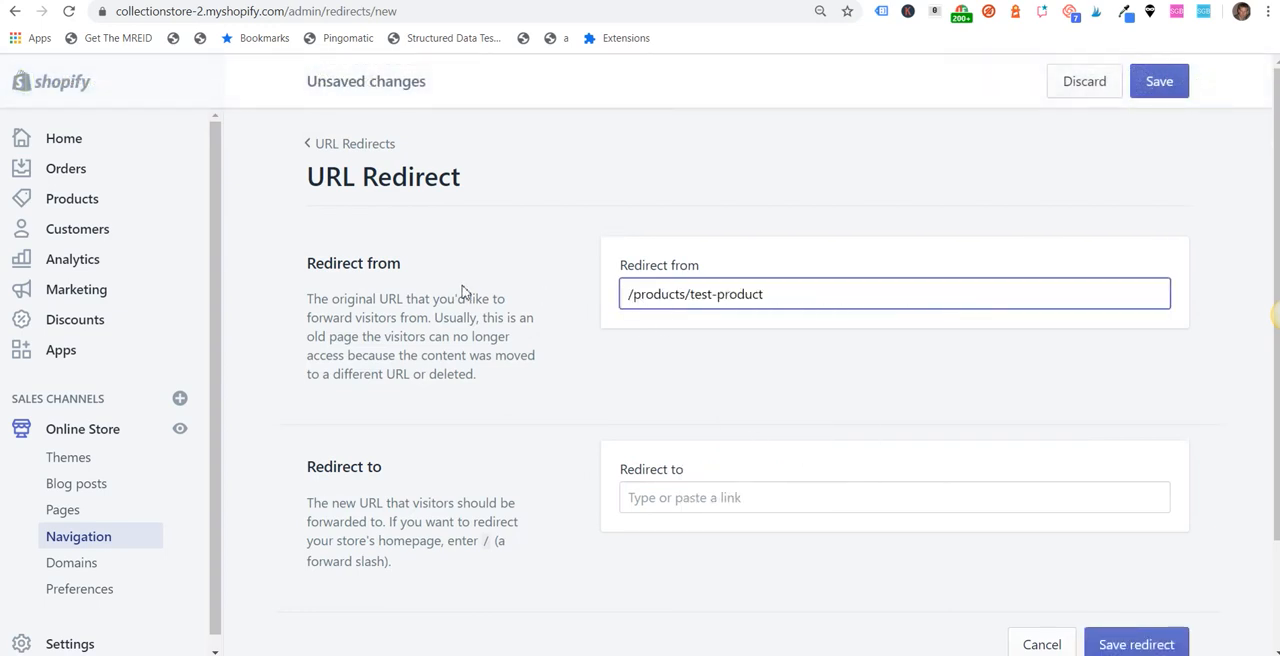
left_click(638, 494)
key("ctrl+v")
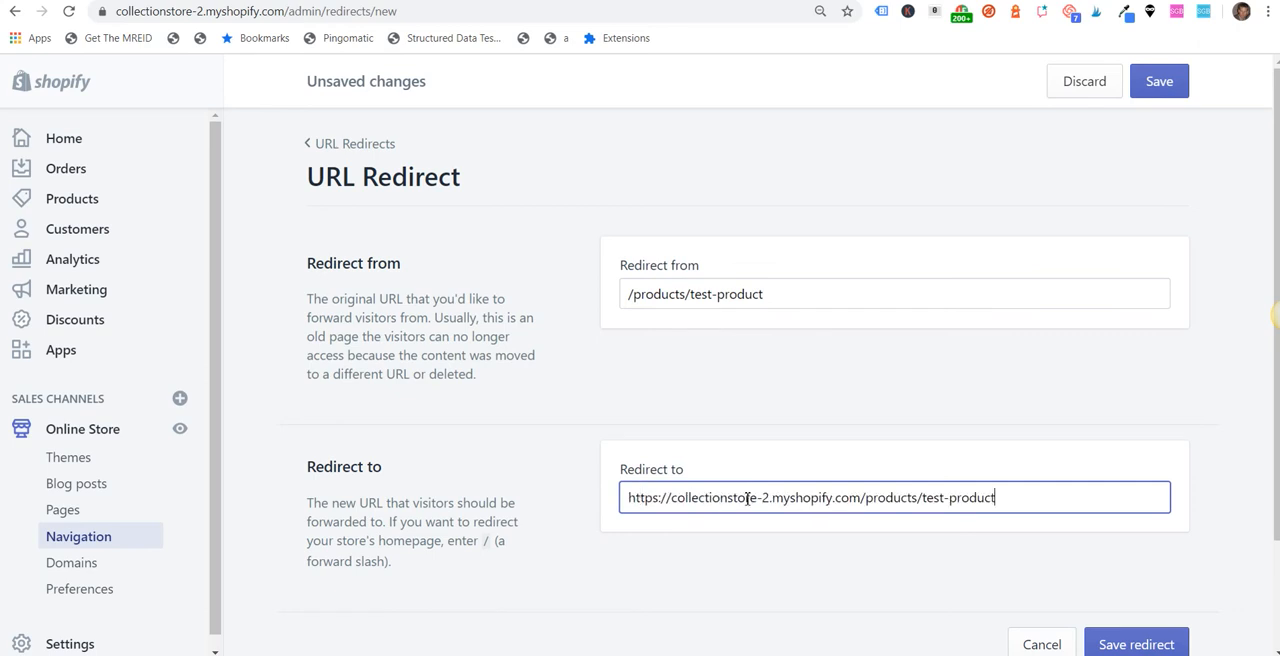
left_click_drag(866, 498, 1176, 497)
key("BackSpace")
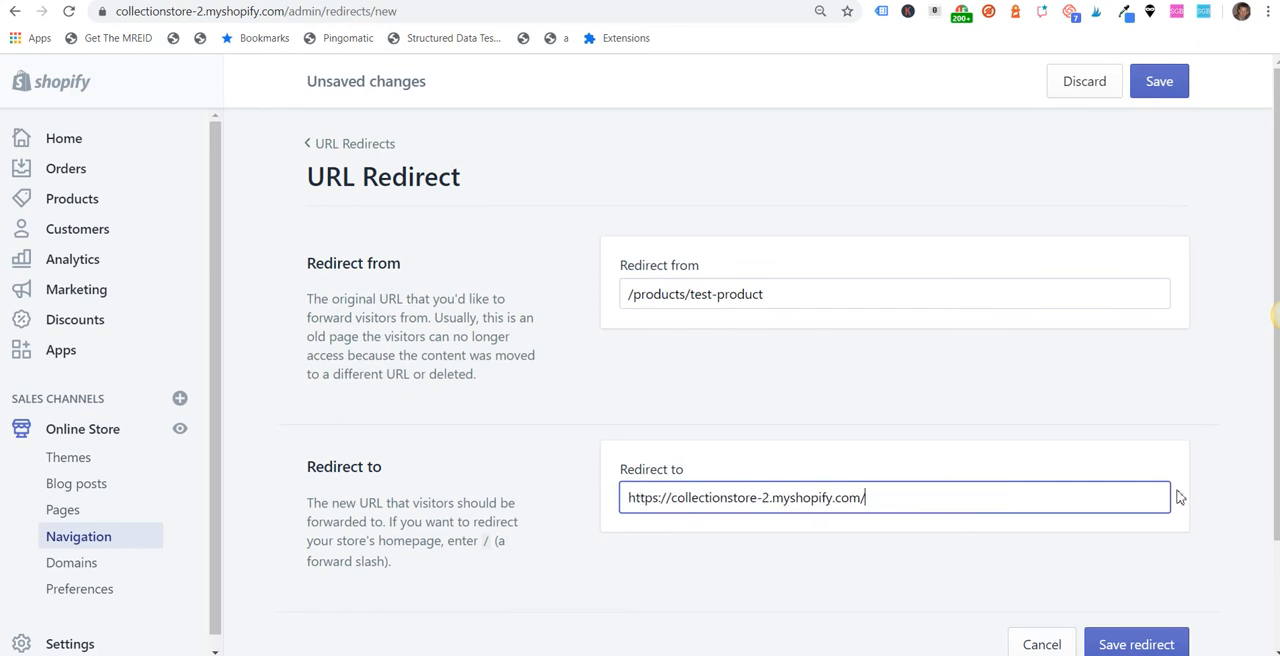
left_click(1157, 84)
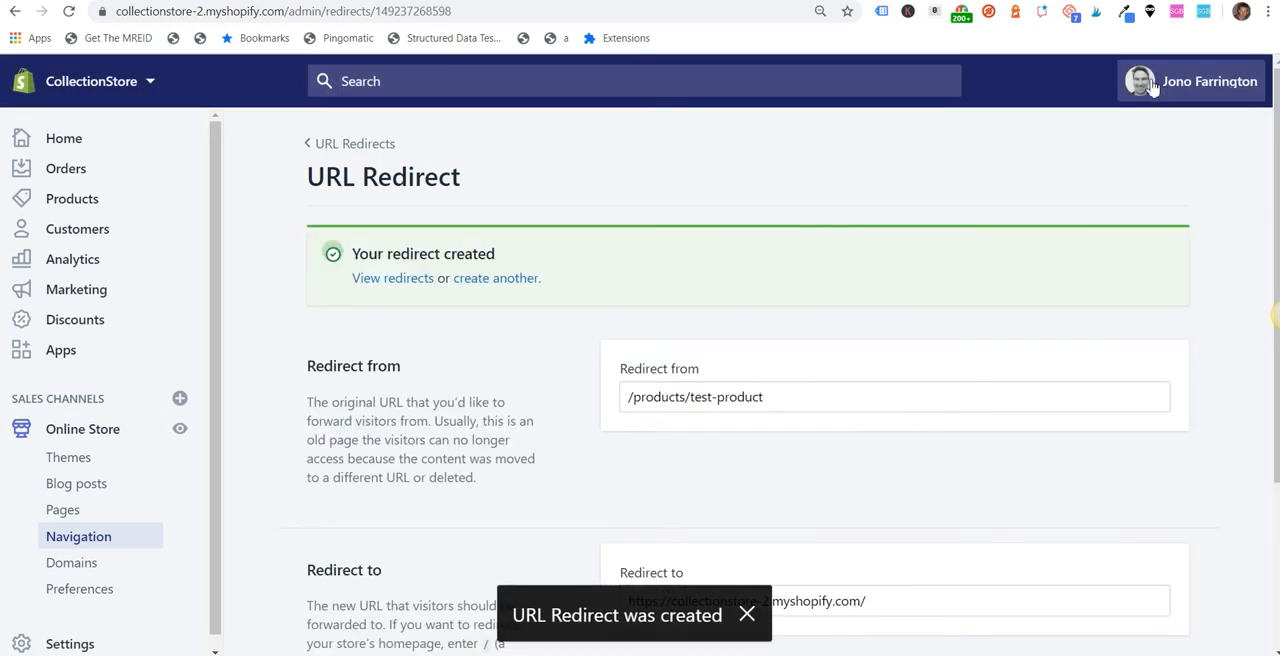
Step: Reload the missing Test Product storefront page and check its redirect trace
left_click(560, 1)
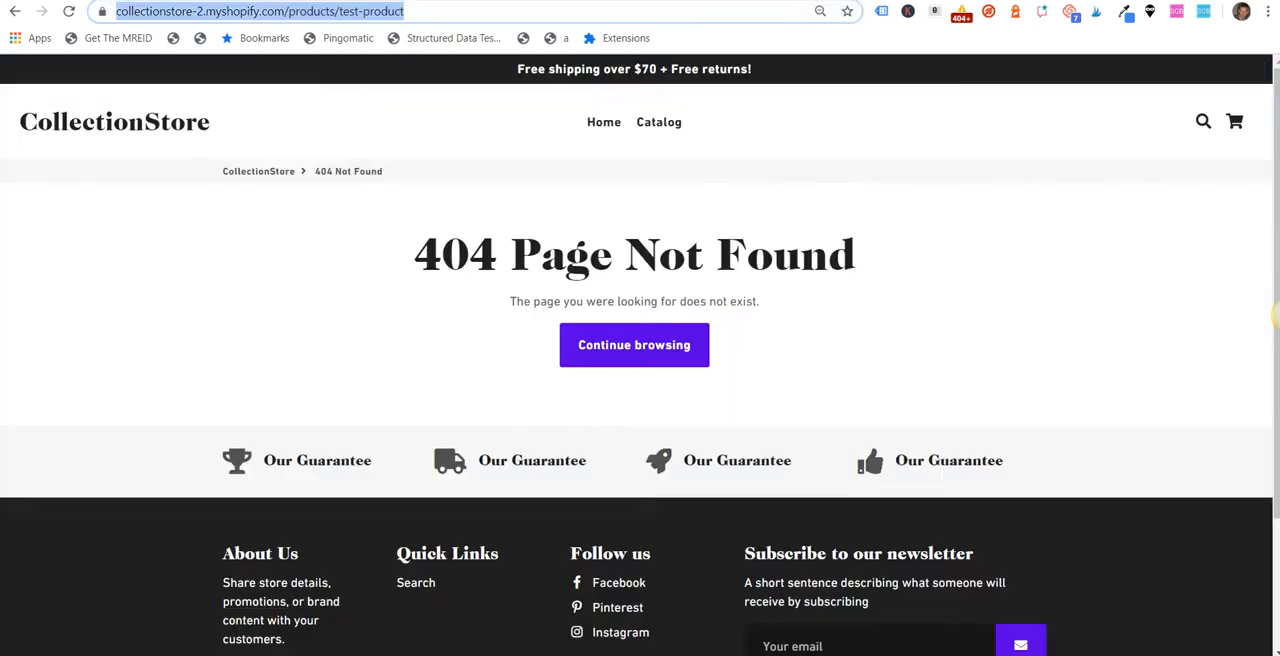
left_click(70, 14)
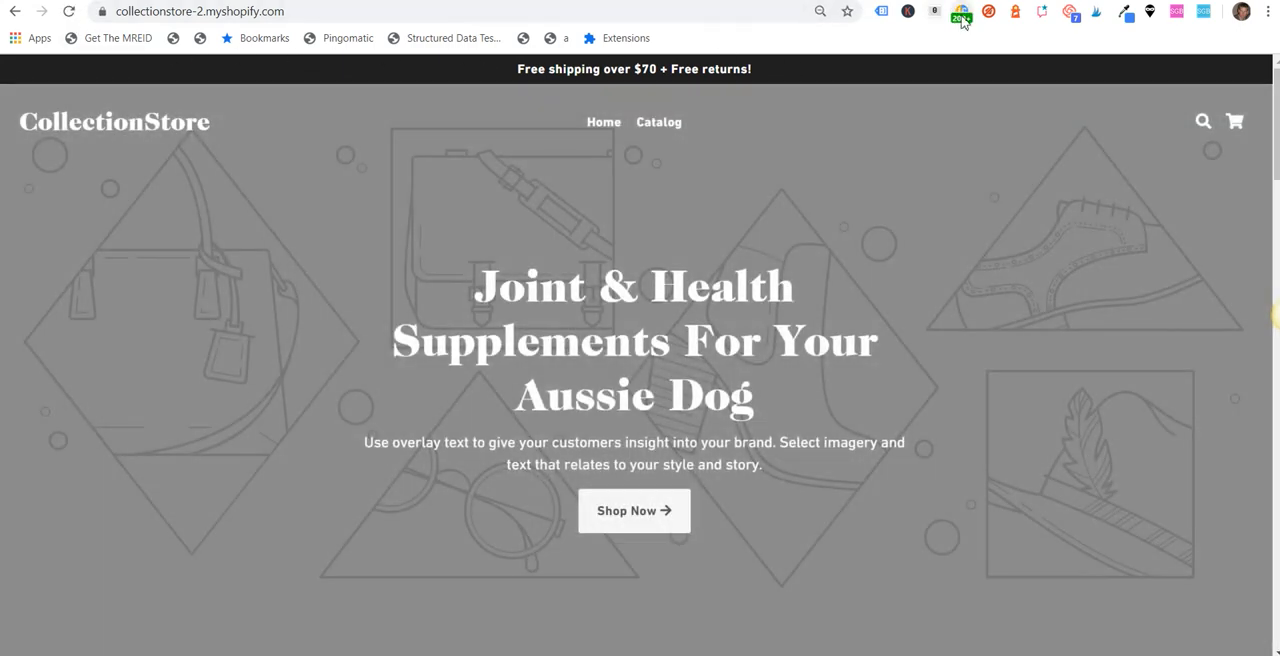
left_click(961, 16)
Step: Load the copied /products/test-product address in the storefront again and check which redirect status it goes through
left_click(254, 14)
right_click(254, 14)
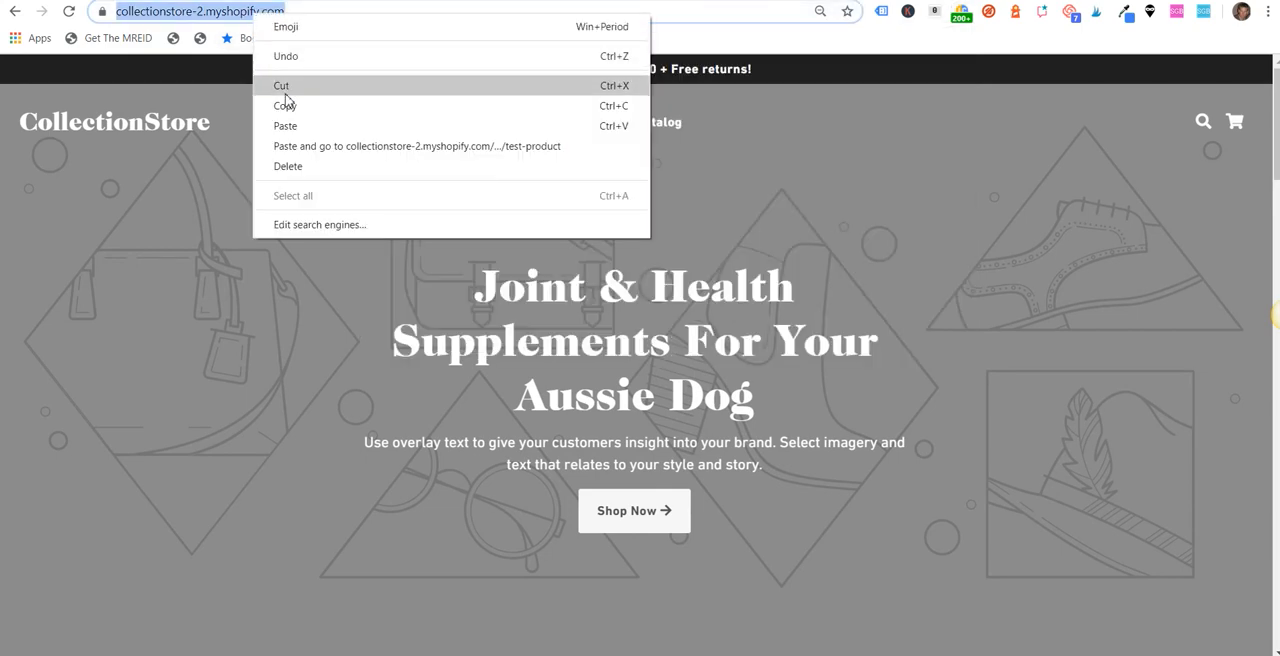
left_click(296, 124)
key("Return")
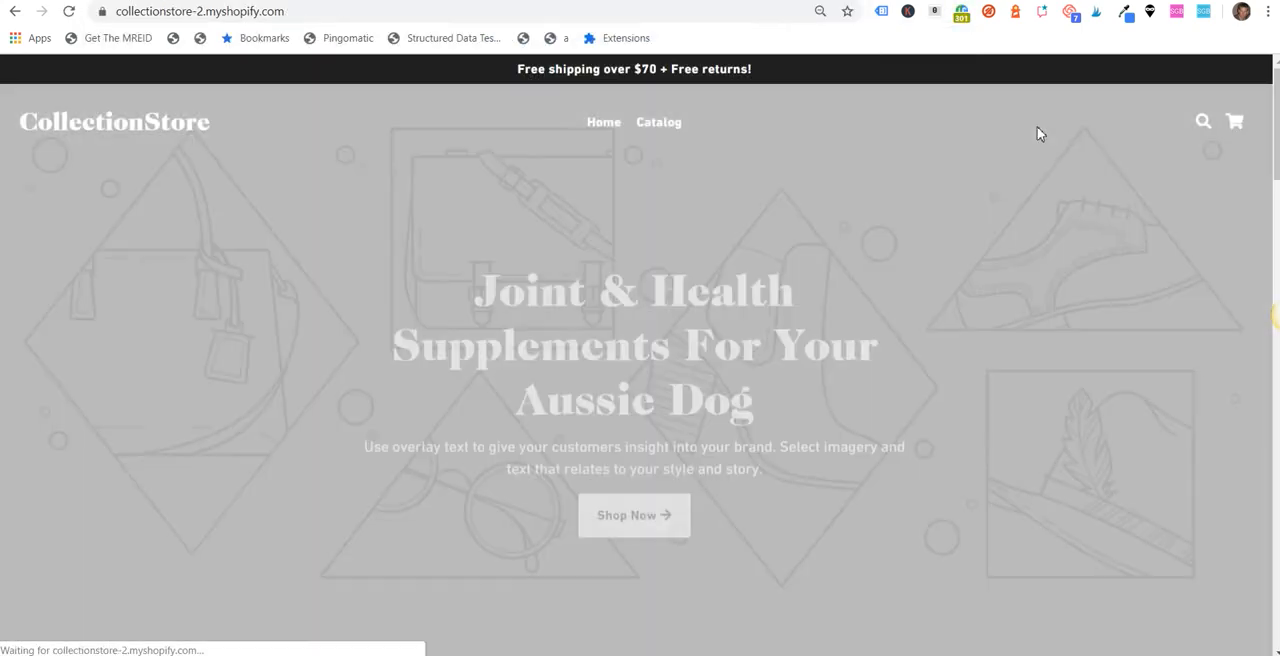
left_click(961, 16)
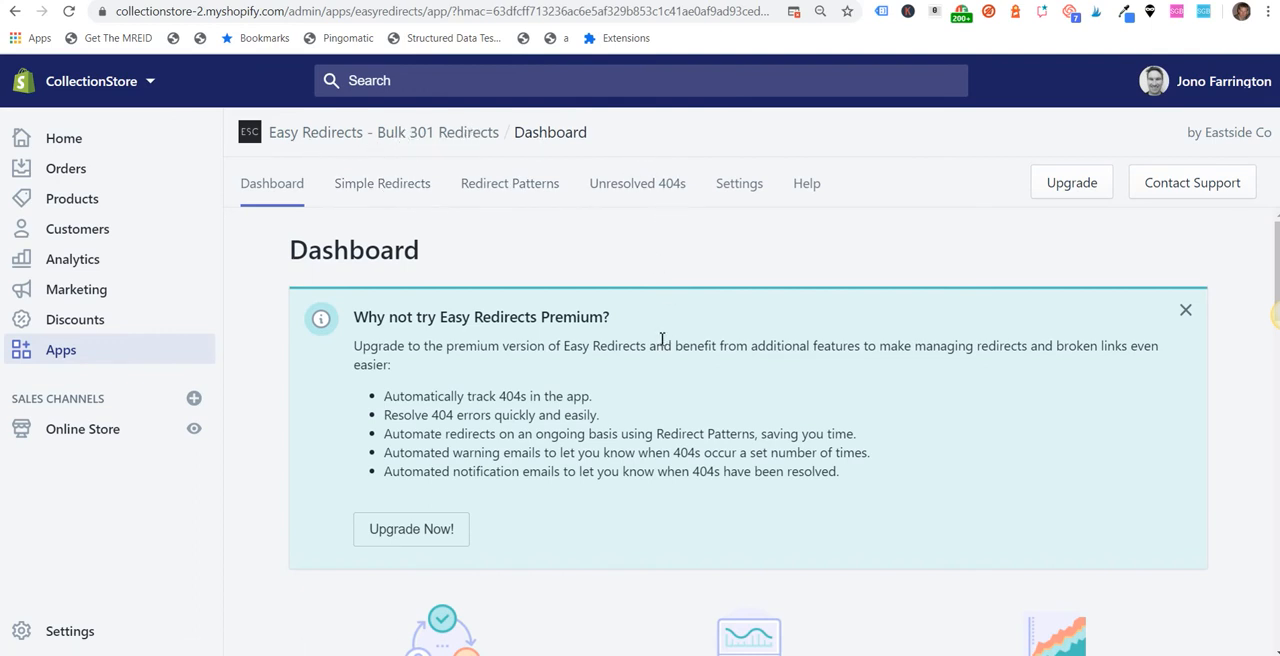
scroll(597, 365, "down", 2)
scroll(600, 368, "up", 2)
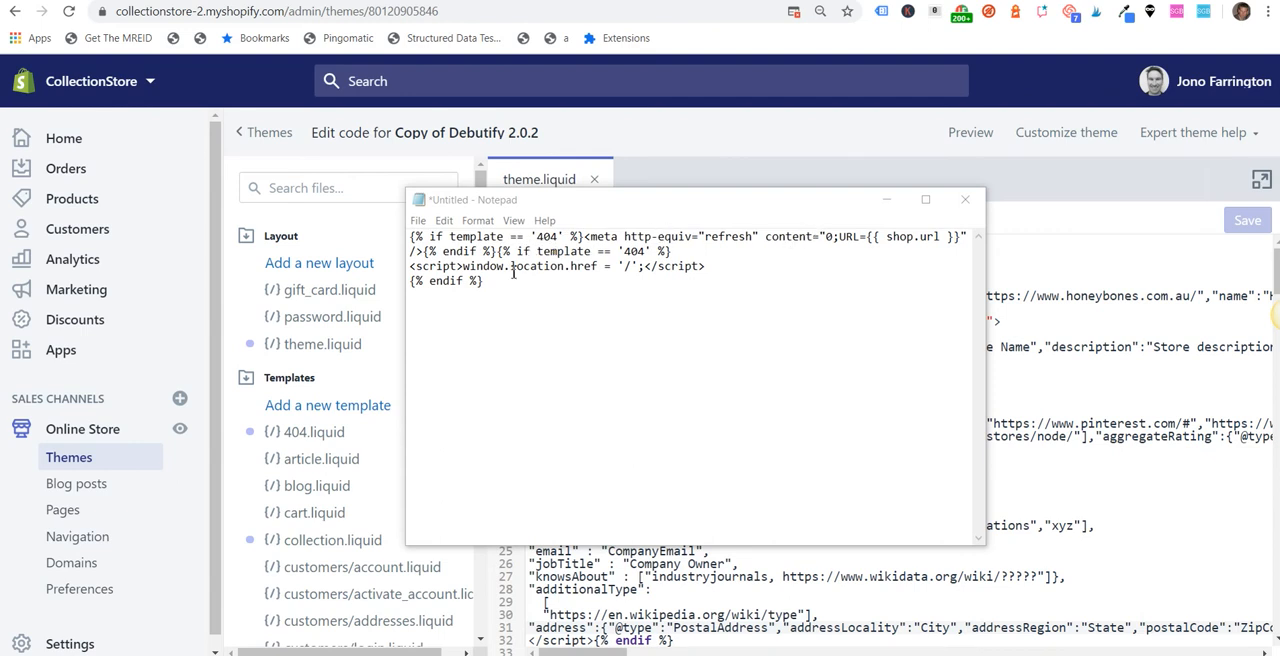
Step: Copy the whole 404 redirect snippet, both the meta refresh and the script part, from the Notepad note and minimize it
left_click(480, 288)
key("ctrl+a")
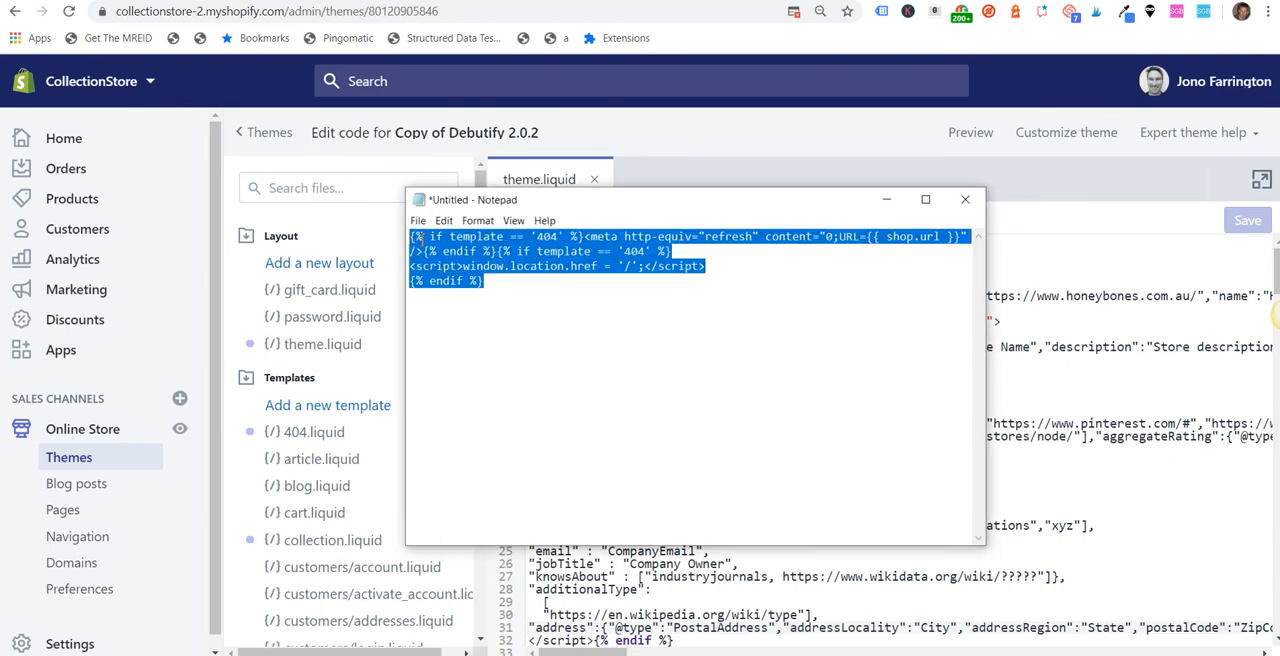
right_click(437, 247)
left_click(472, 298)
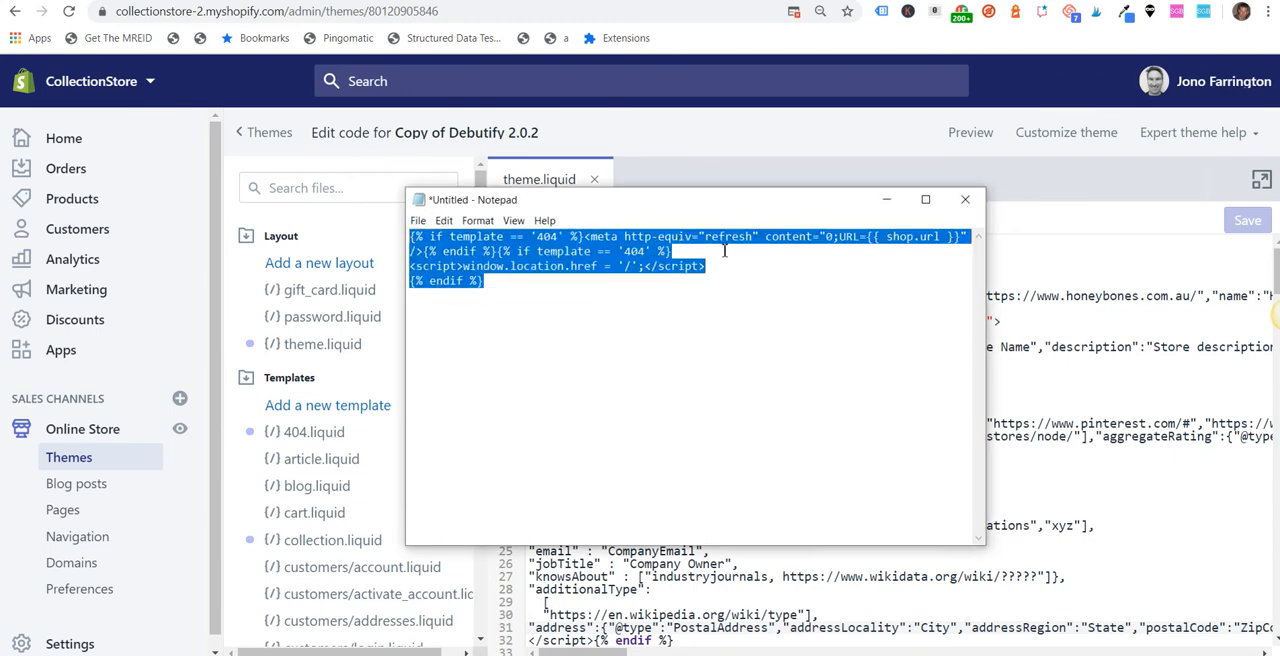
left_click(886, 199)
Step: Insert the copied 404 redirect snippet on a new line directly below the opening head tag in theme.liquid and save the file
left_click(600, 271)
key("Return")
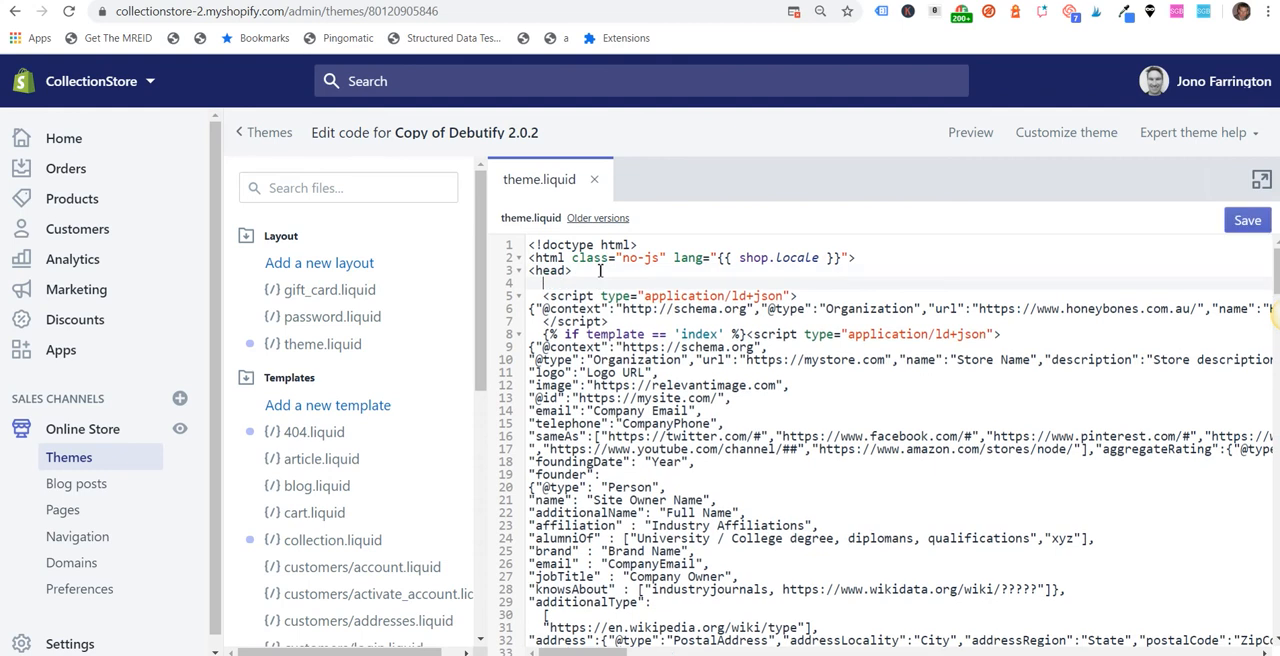
key("ctrl+v")
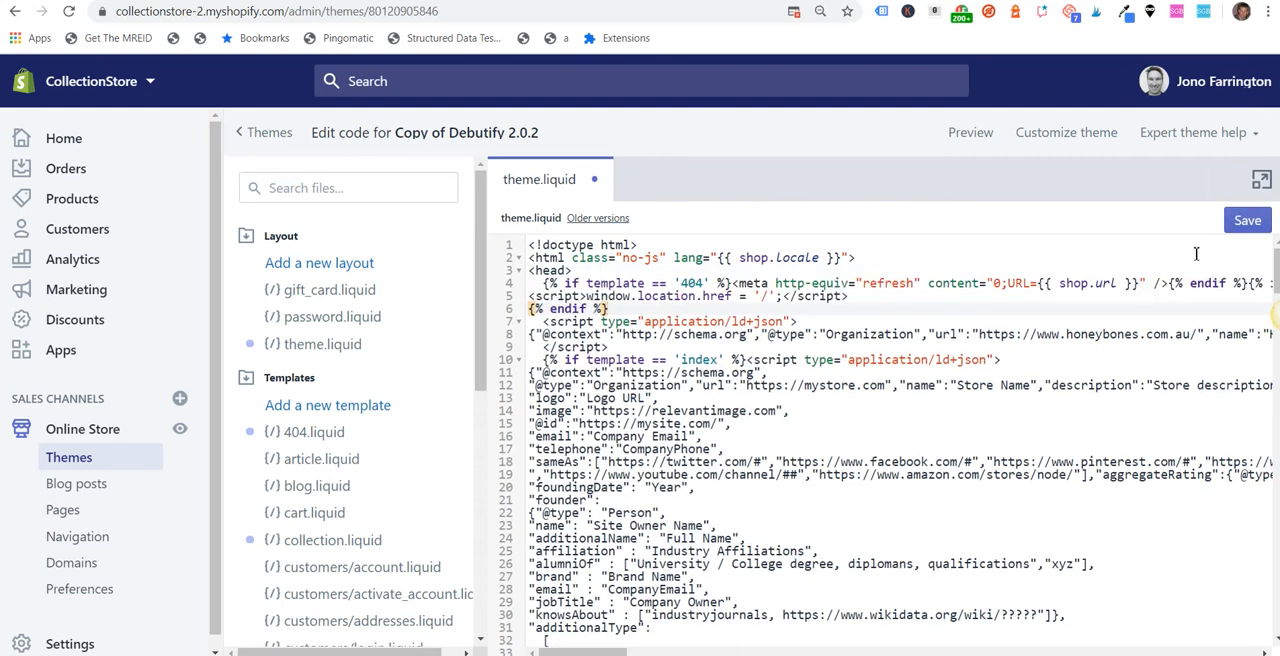
left_click(1247, 228)
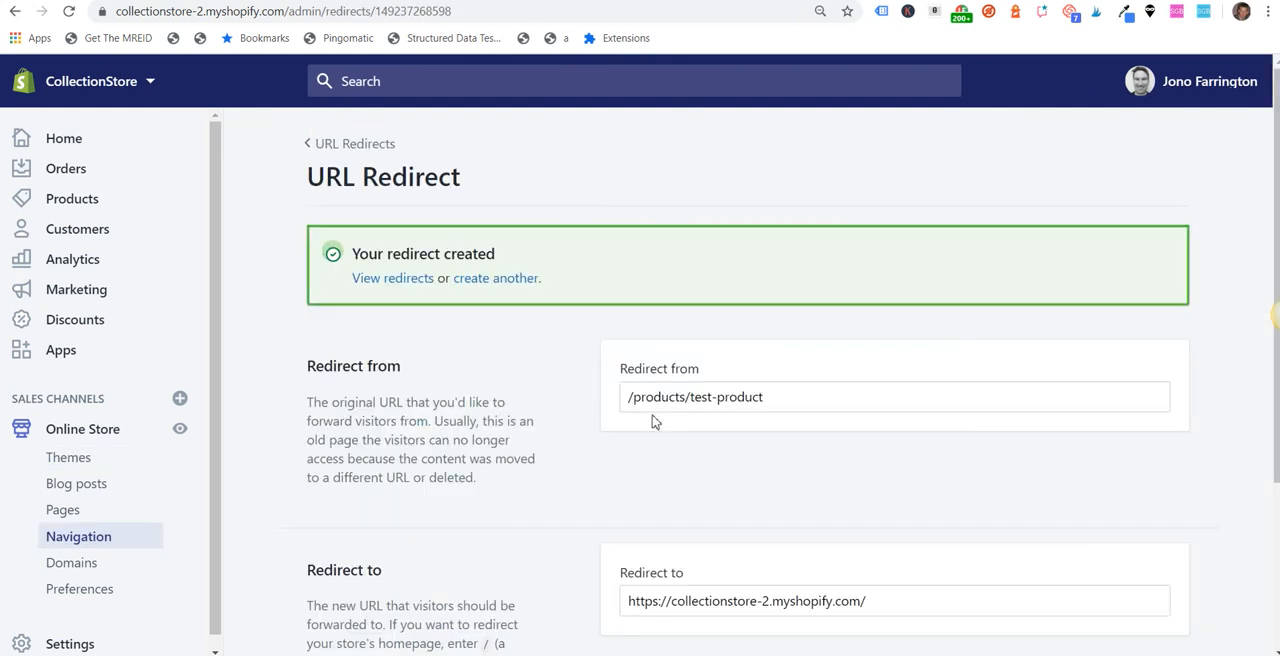
Step: Delete the /products/test-product and /collections/dog-joint-health-supplement redirects from the URL Redirects list
left_click(355, 146)
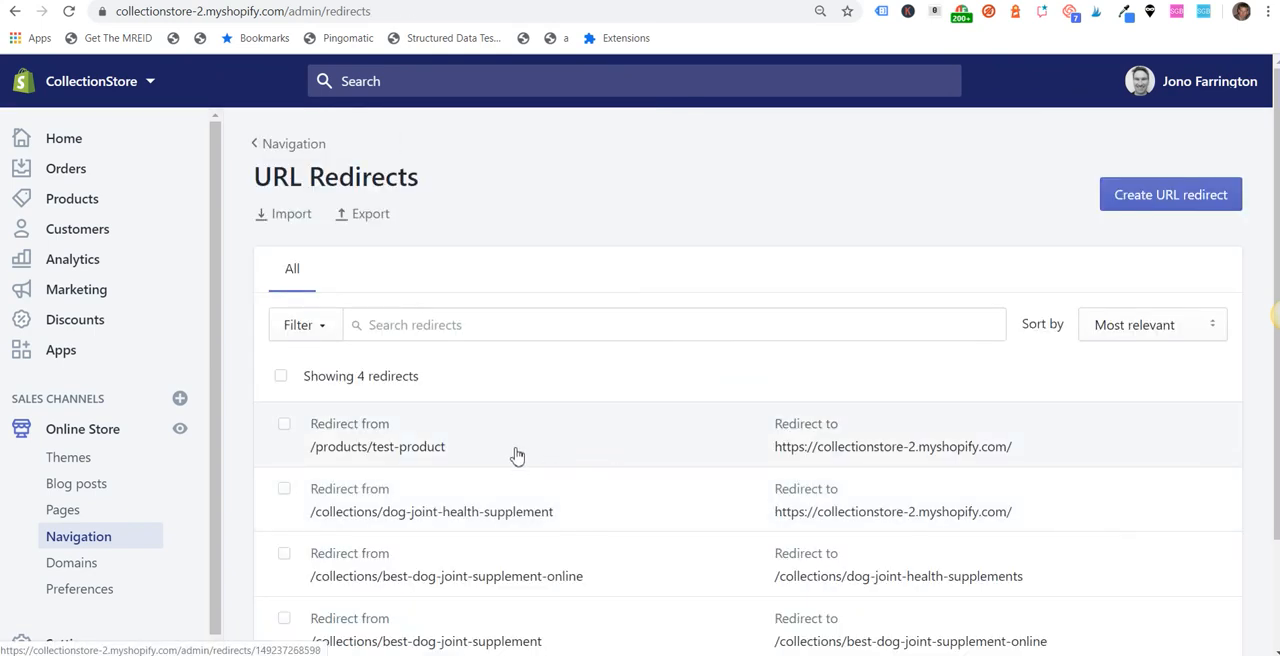
left_click(285, 428)
left_click(284, 490)
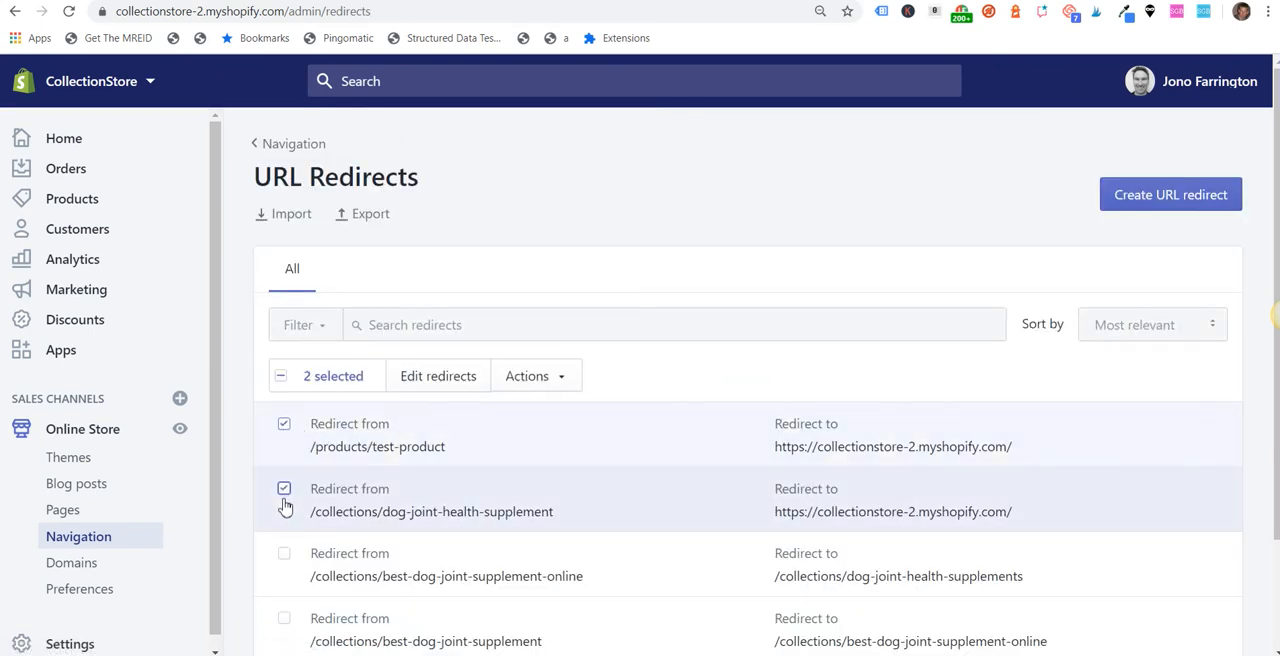
scroll(284, 560, "down", 1)
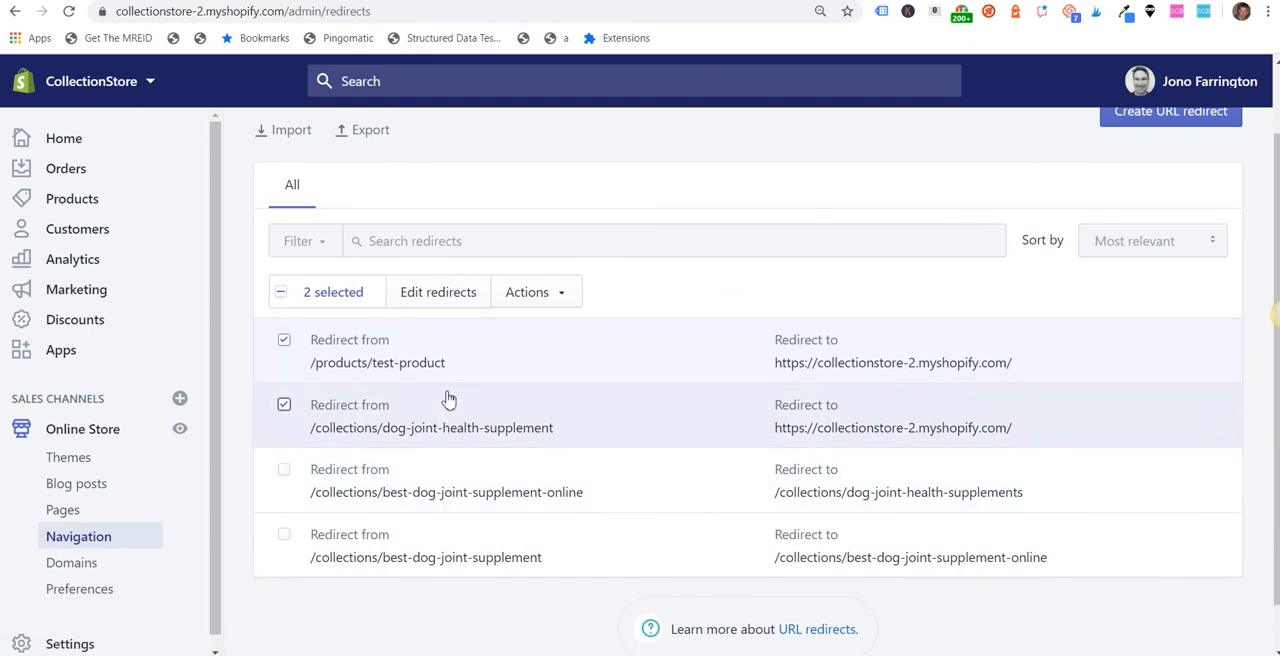
left_click(532, 294)
left_click(546, 340)
left_click(823, 256)
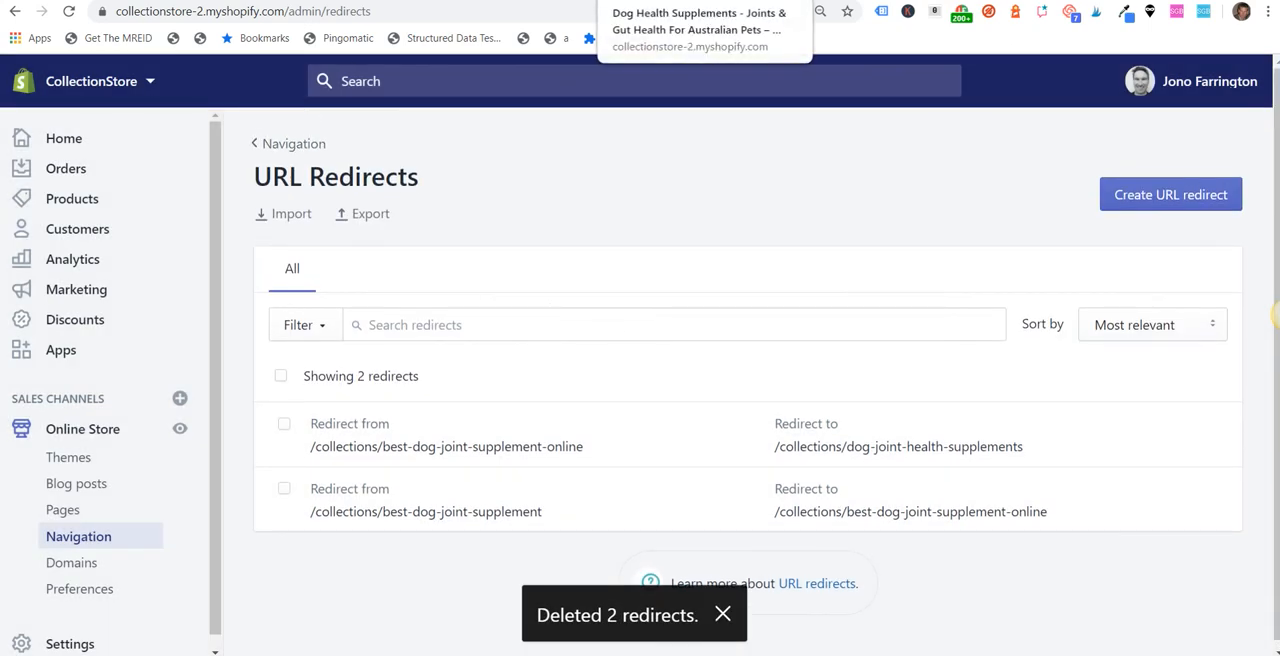
Step: Go to the store's product list and open the Canine Cures Dog Joint Care fish oil product
left_click(650, 1)
left_click(540, 1)
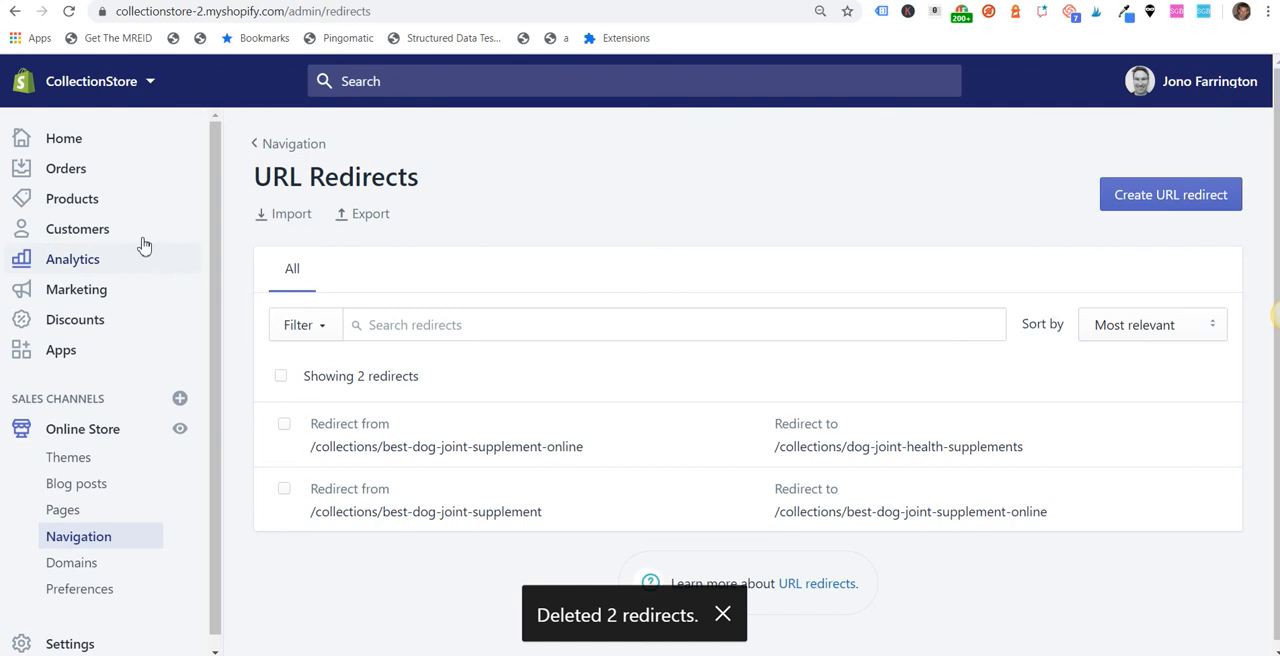
left_click(74, 199)
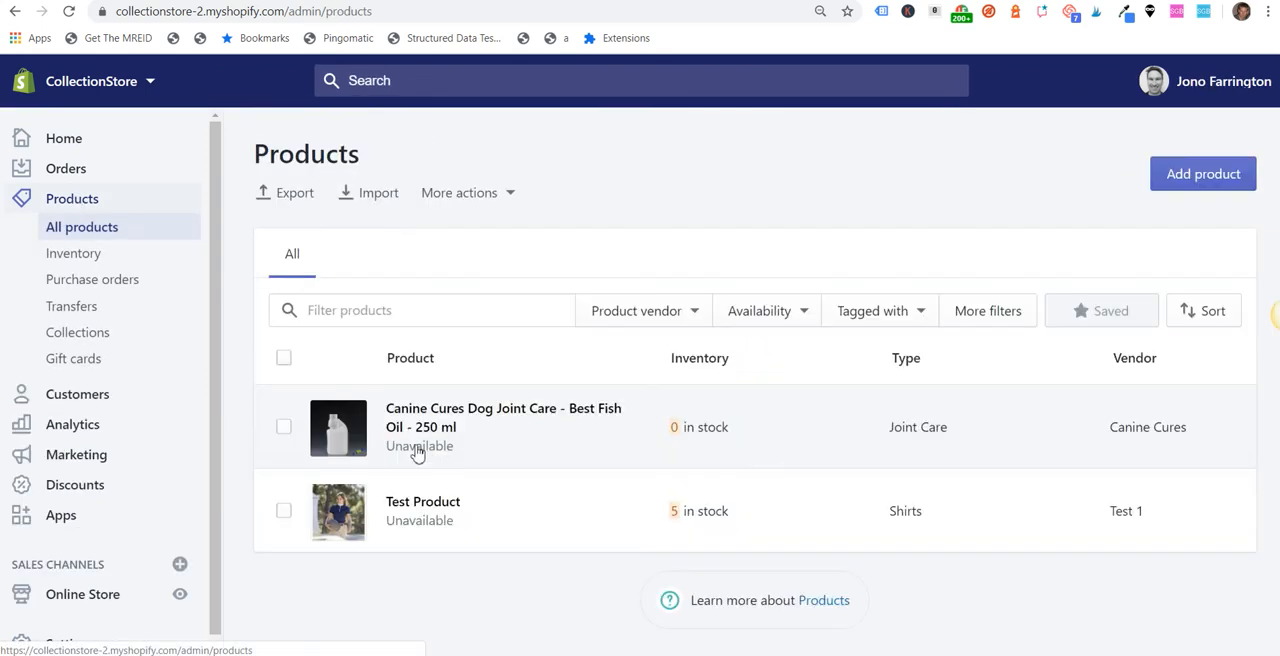
left_click(420, 425)
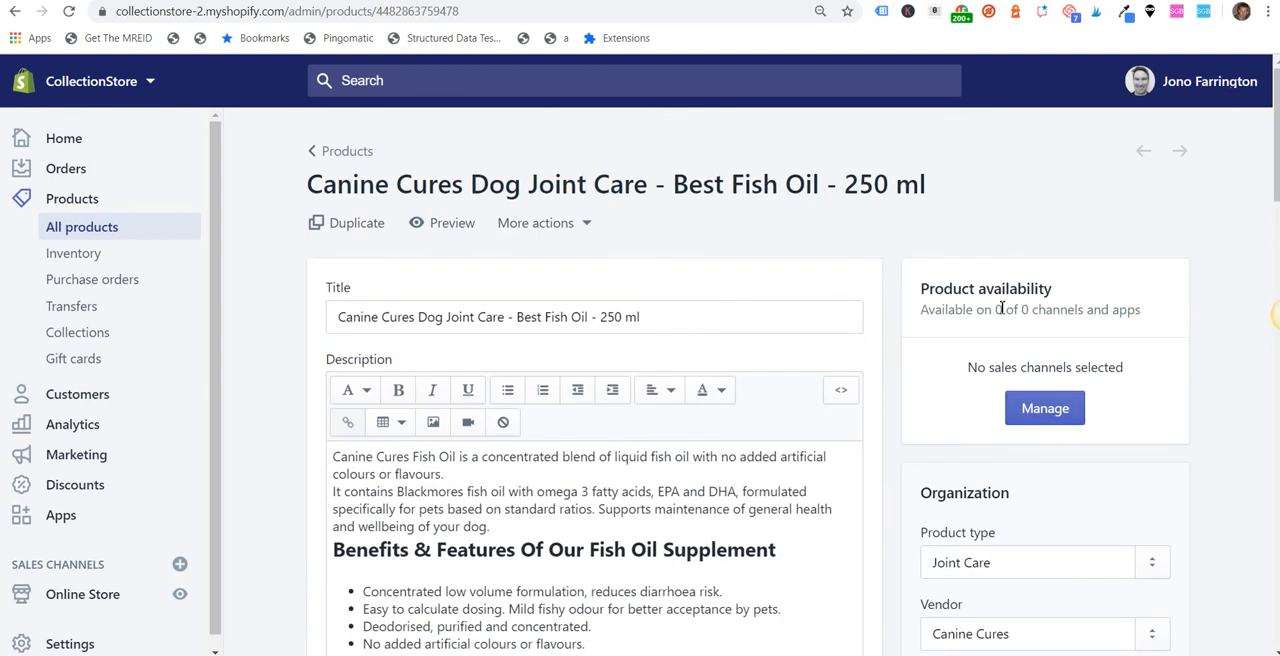
Step: Open the Fish Oil & Glucosamine For Dogs With Arthritis collection and copy its address from the search engine listing preview
left_click(86, 332)
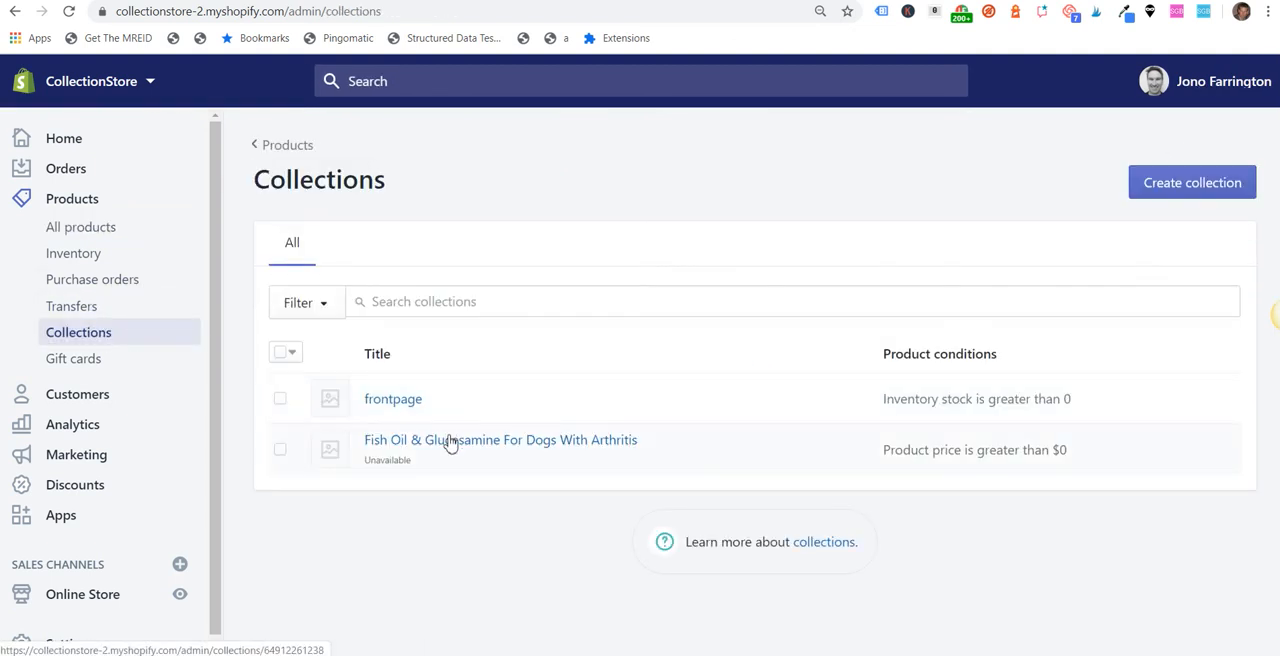
left_click(449, 441)
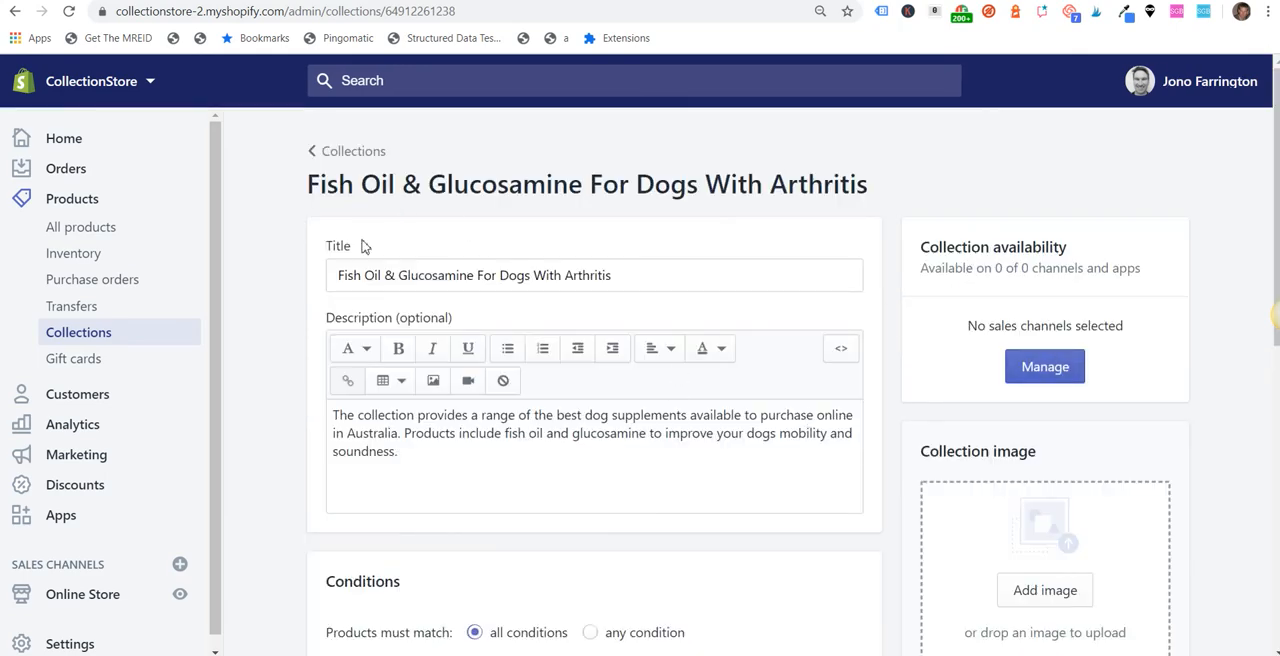
scroll(491, 453, "down", 4)
scroll(491, 453, "down", 2)
left_click_drag(774, 490, 320, 492)
right_click(368, 492)
left_click(400, 510)
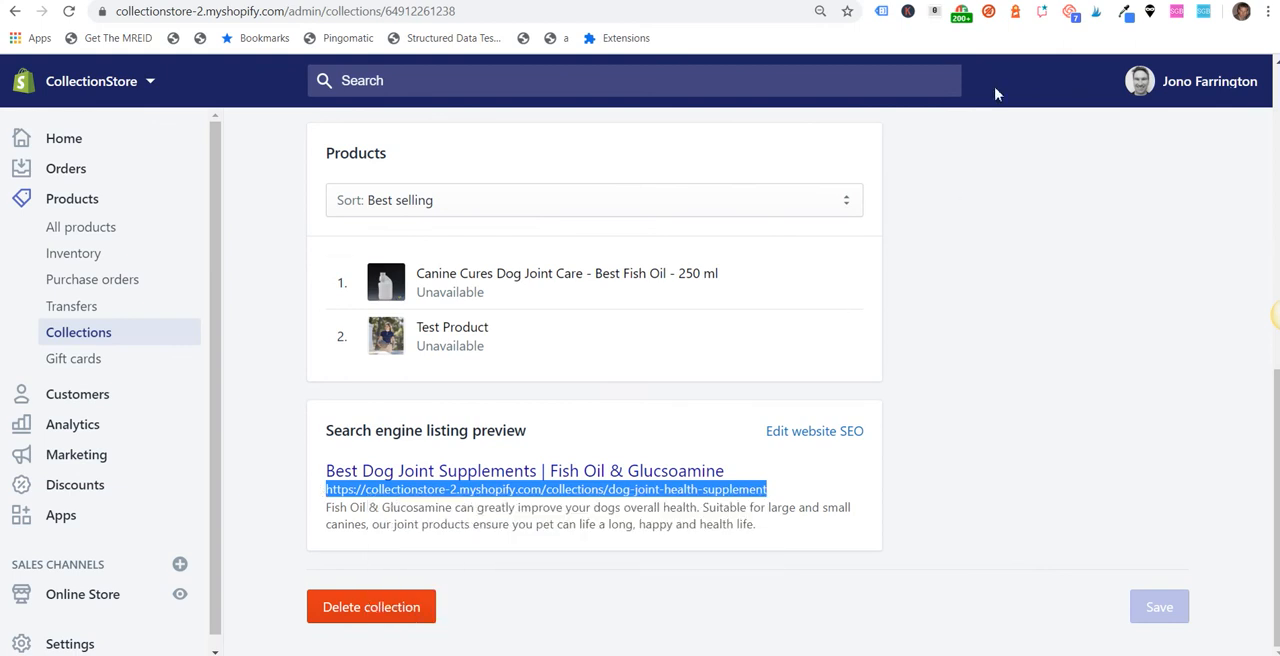
Step: Load the copied /collections/dog-joint-health-supplement address in the storefront to test where it leads
key("ctrl+Tab")
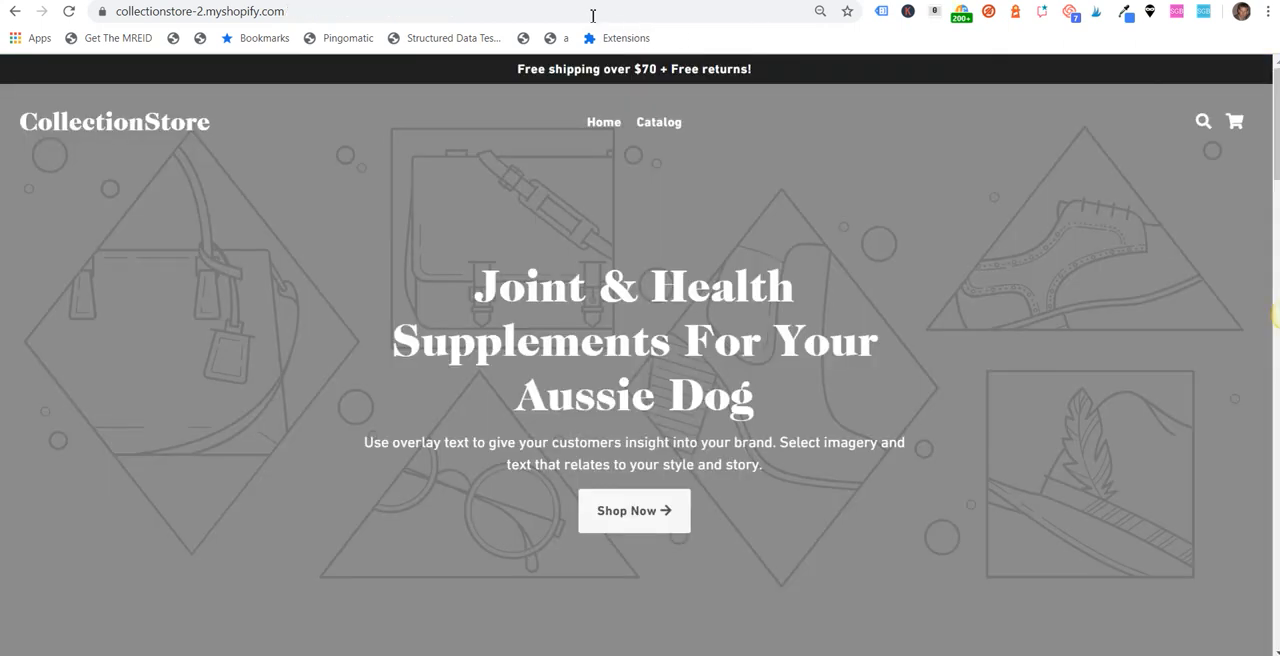
left_click(543, 11)
right_click(543, 11)
left_click(596, 123)
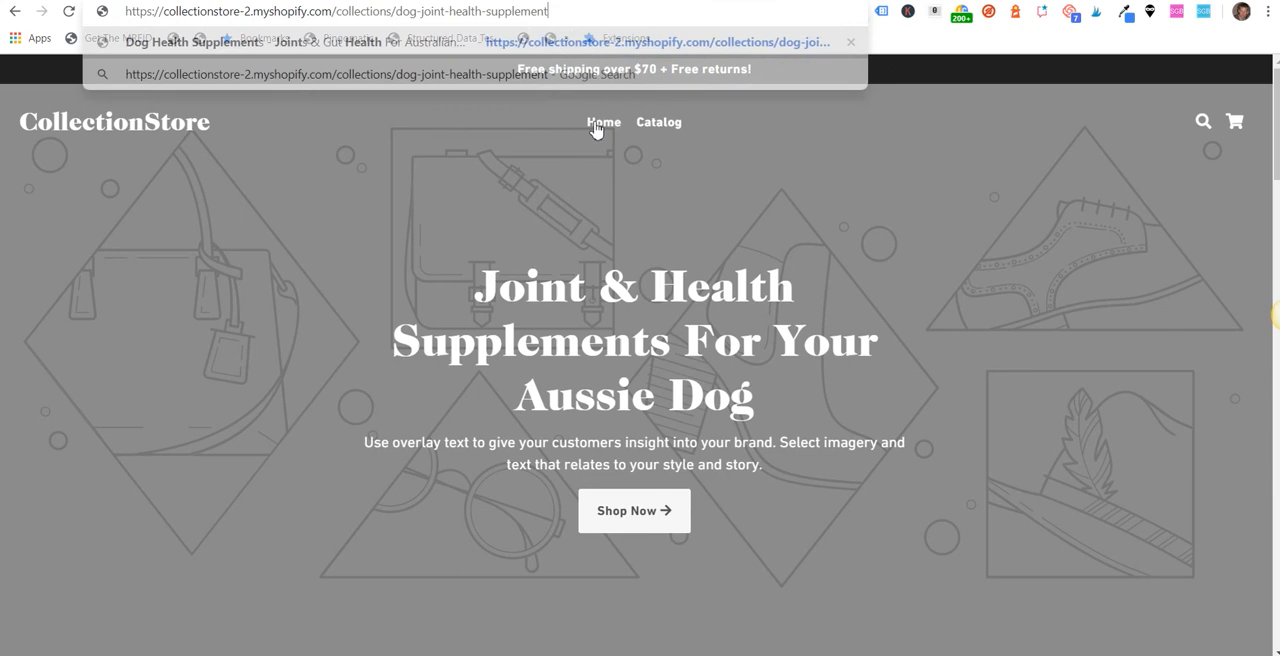
left_click(596, 125)
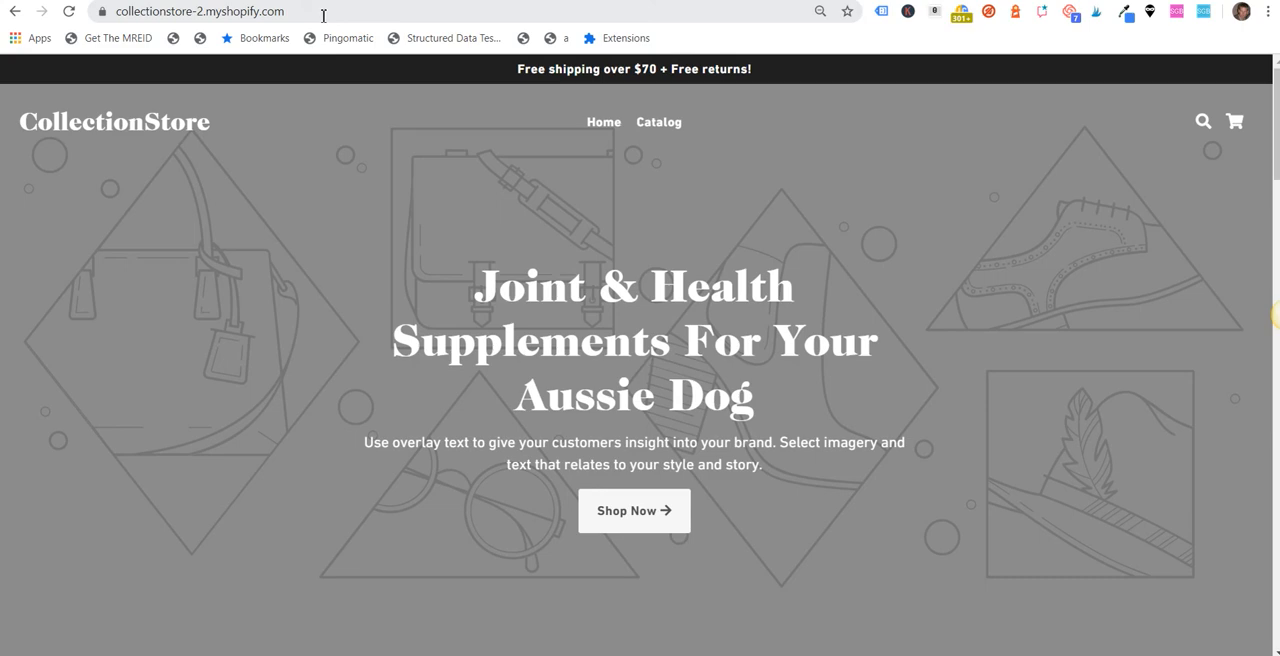
Step: Retry the copied collection address, and inspect the redirect trace of the missing fish oil product page in the Copy of Debutify 2.0.2 preview
left_click(285, 11)
right_click(285, 12)
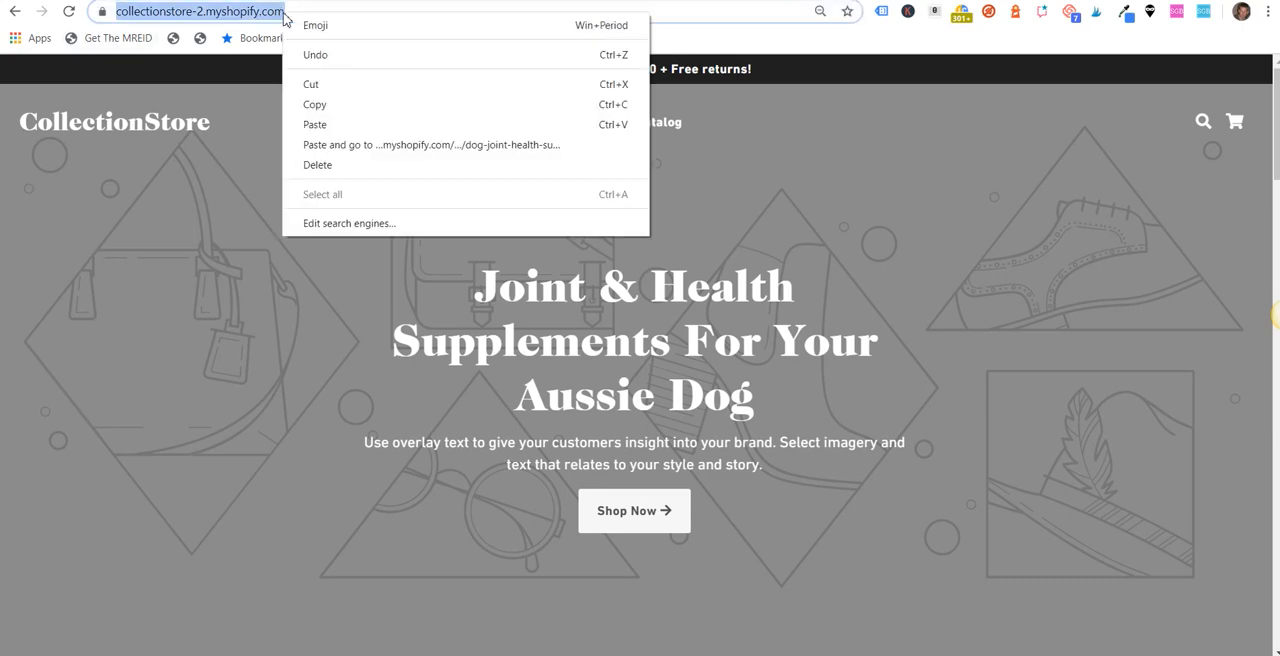
left_click(323, 120)
key("Return")
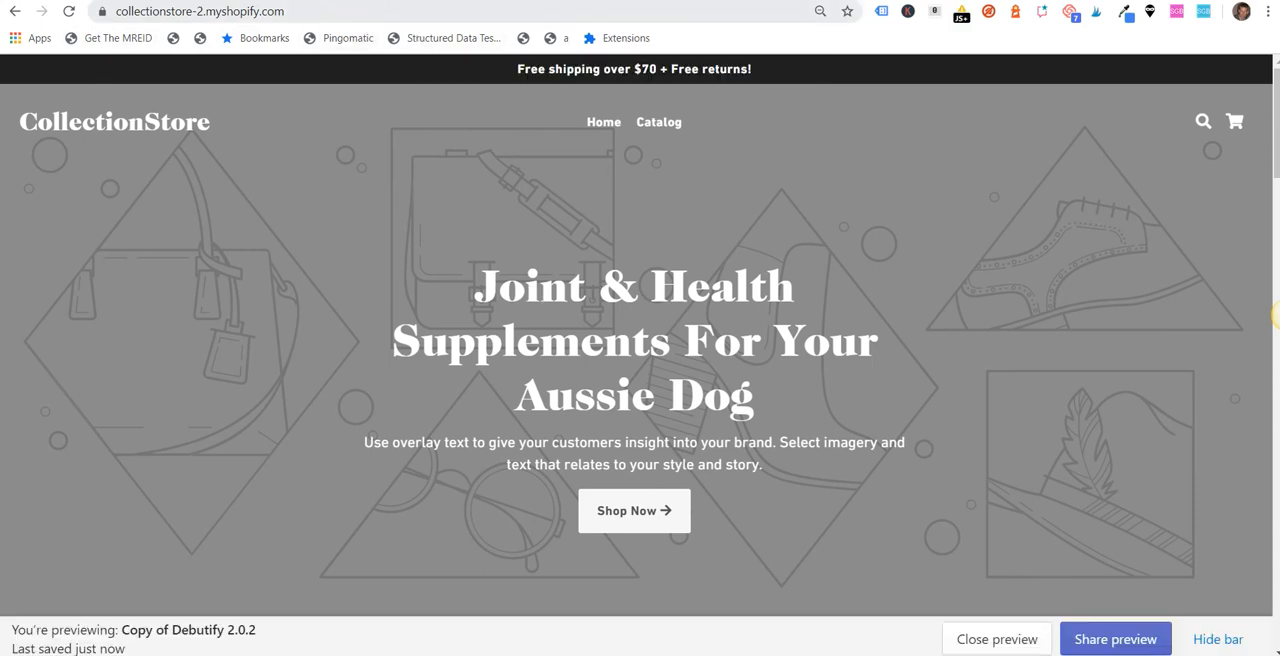
left_click(961, 17)
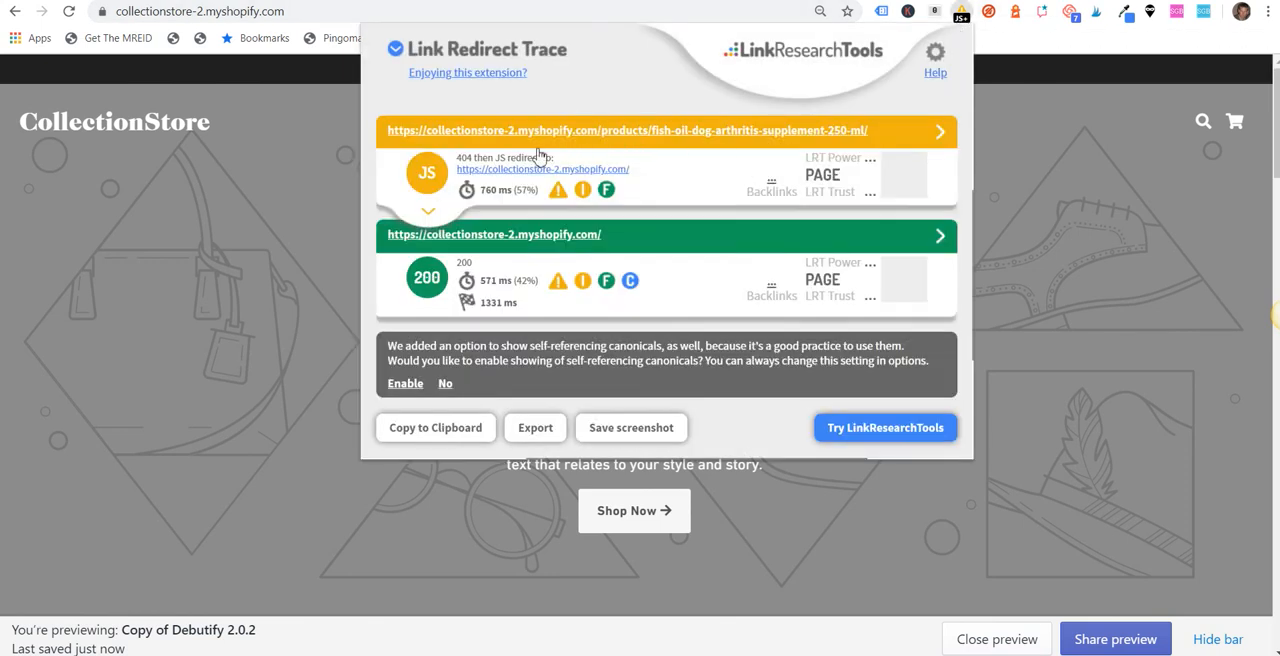